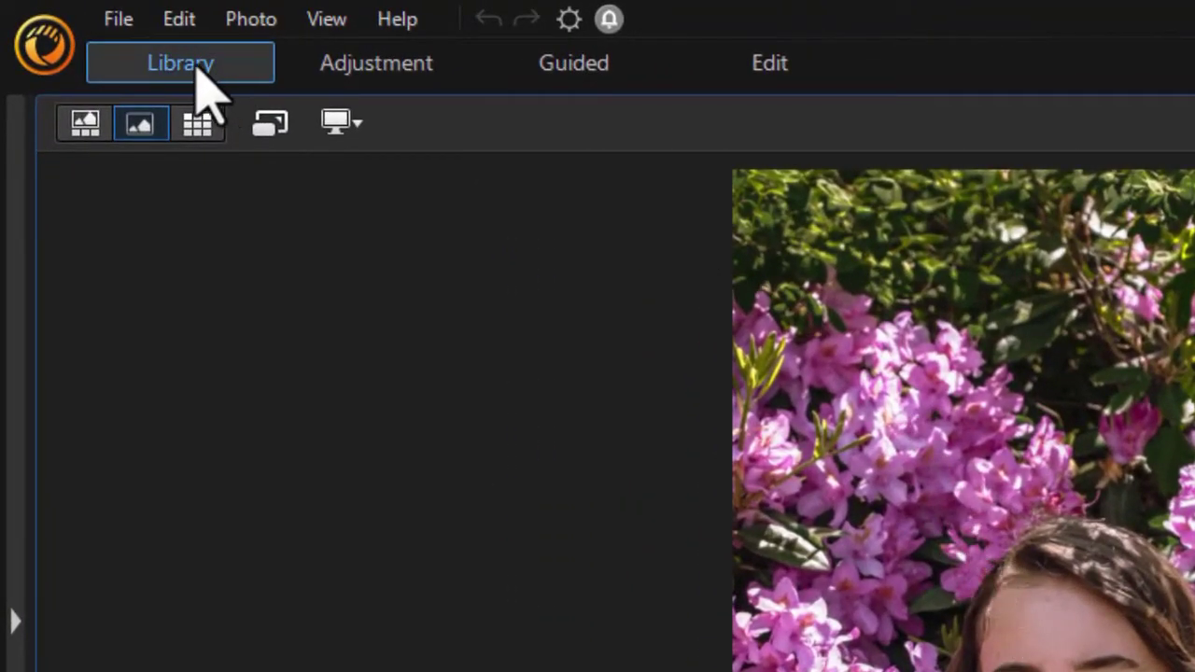
Switch to the Edit module with the flower-background portrait open
{"action": "left_click", "coordinate": [782, 71]}
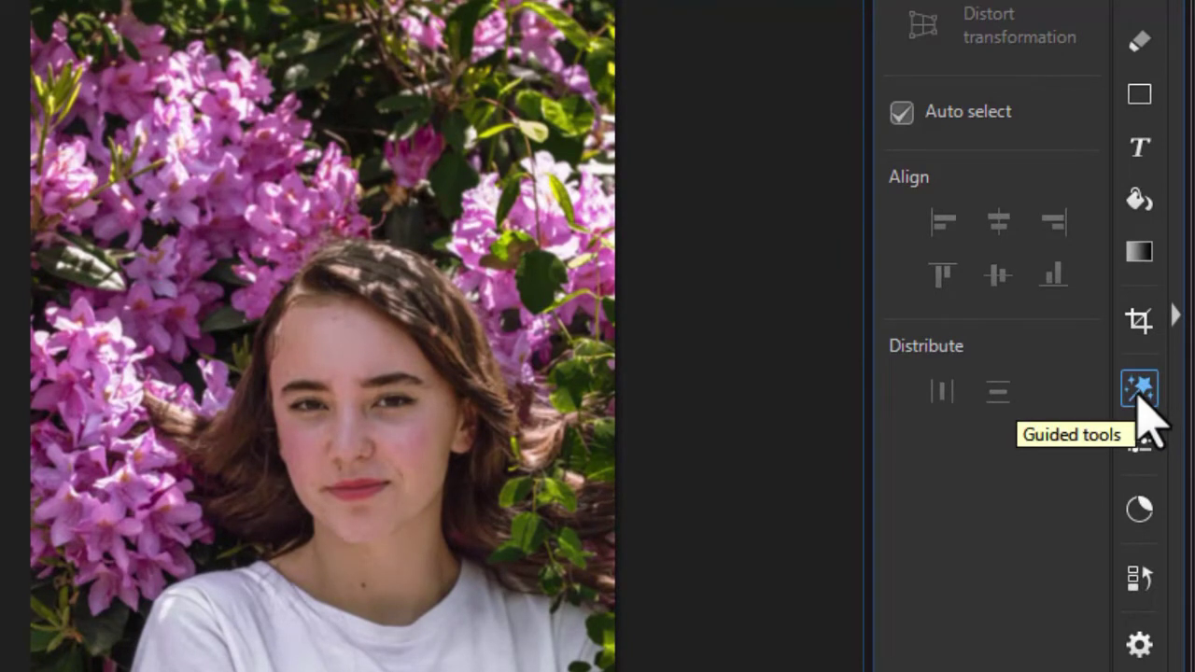
Open the Overlay tool from Guided tools under Decorations
{"action": "left_click", "coordinate": [1139, 392]}
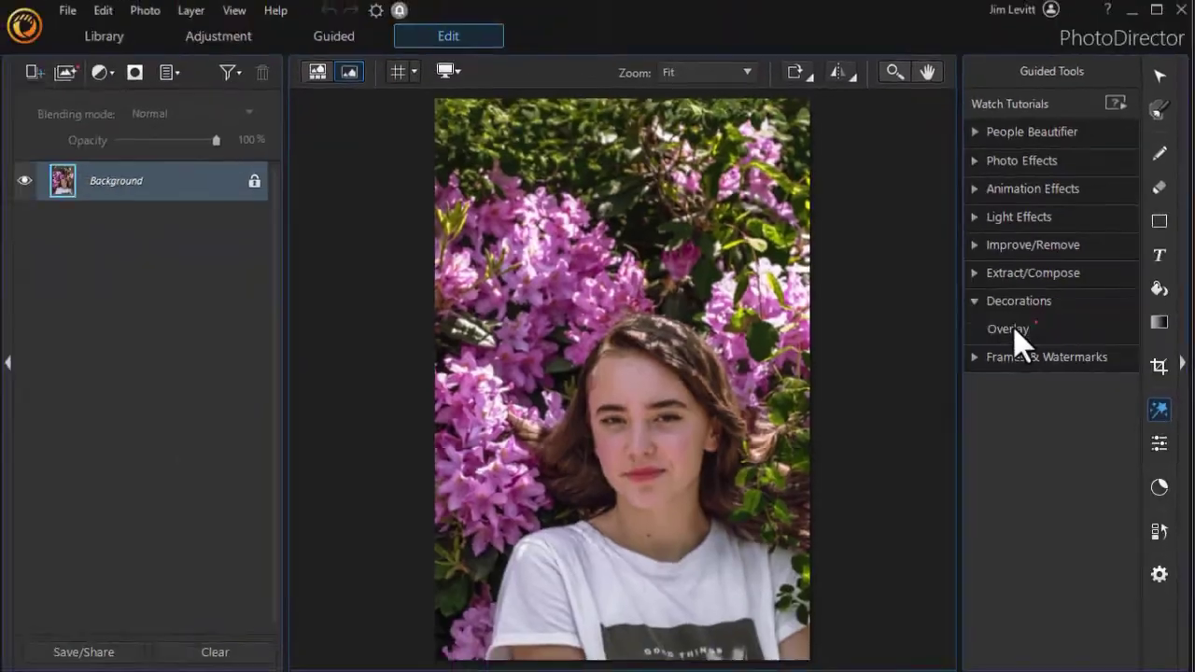
{"action": "left_click", "coordinate": [903, 263]}
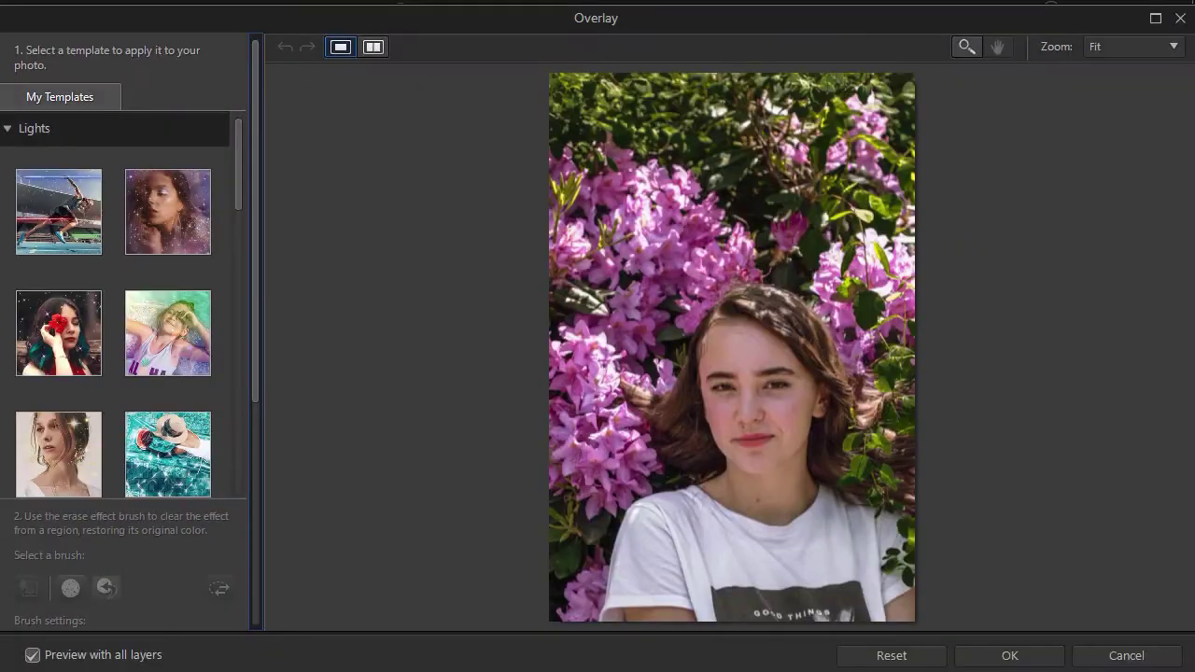
Collapse the Lights category and expand the Cute Decoration Overlays Pack
{"action": "left_click", "coordinate": [7, 129]}
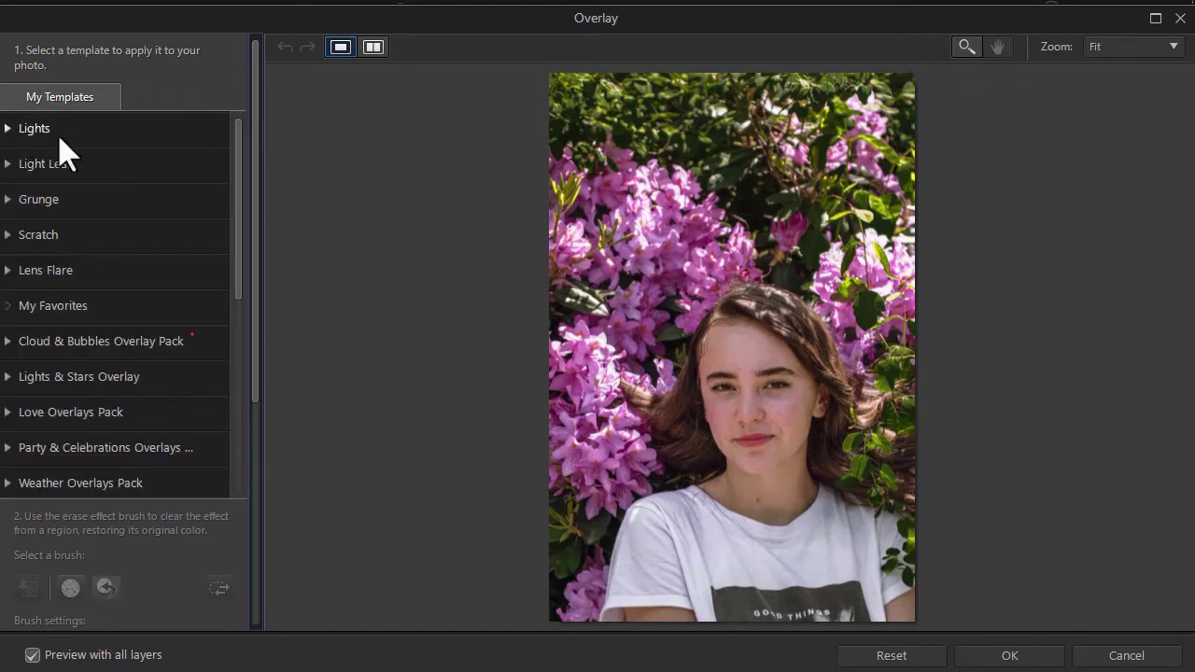
{"action": "scroll", "coordinate": [205, 379], "scroll_direction": "down", "scroll_amount": 3}
{"action": "scroll", "coordinate": [213, 401], "scroll_direction": "down", "scroll_amount": 2}
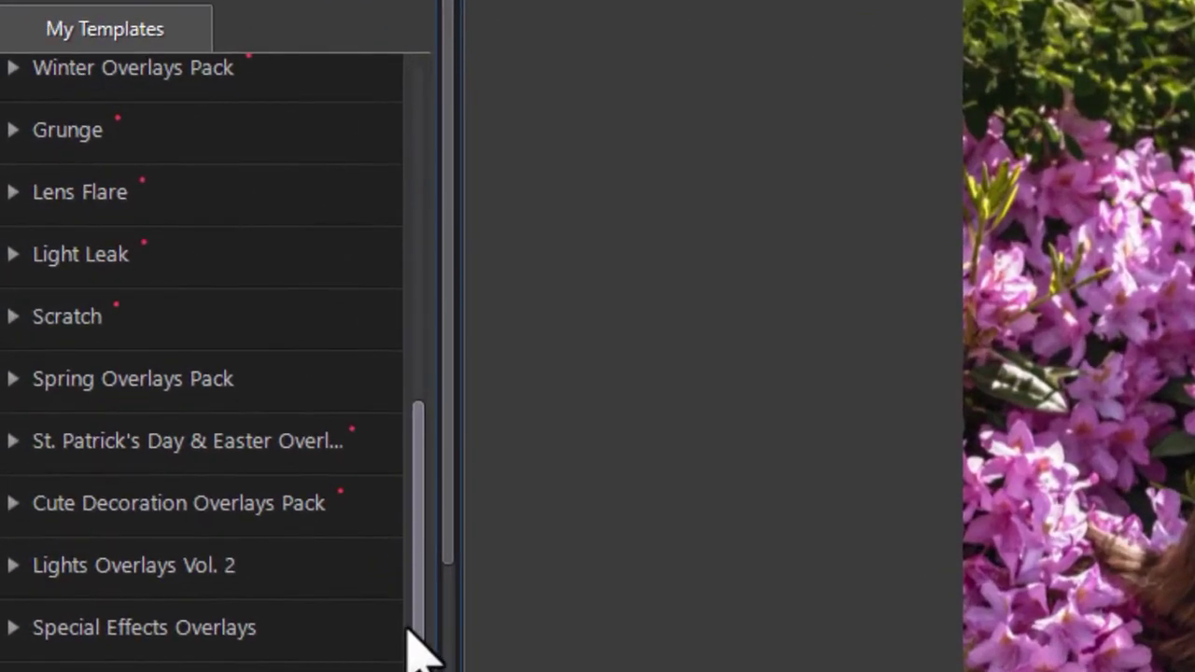
{"action": "scroll", "coordinate": [236, 453], "scroll_direction": "up", "scroll_amount": 1}
{"action": "left_click_drag", "start_coordinate": [408, 520], "coordinate": [427, 598]}
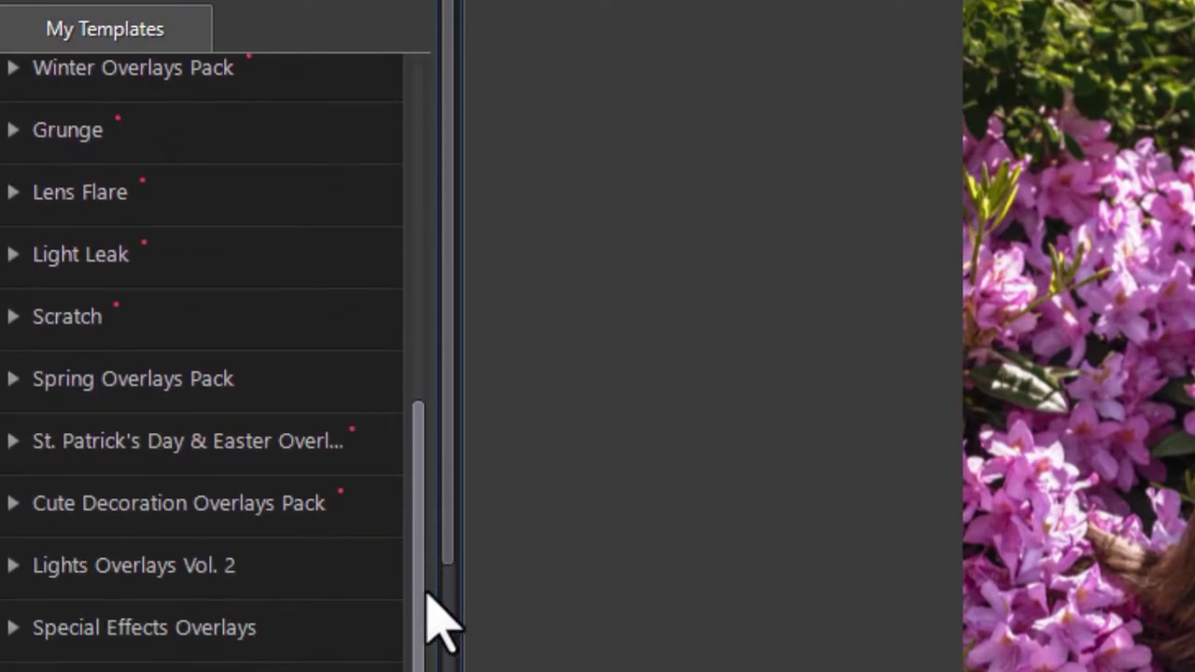
{"action": "left_click", "coordinate": [151, 505]}
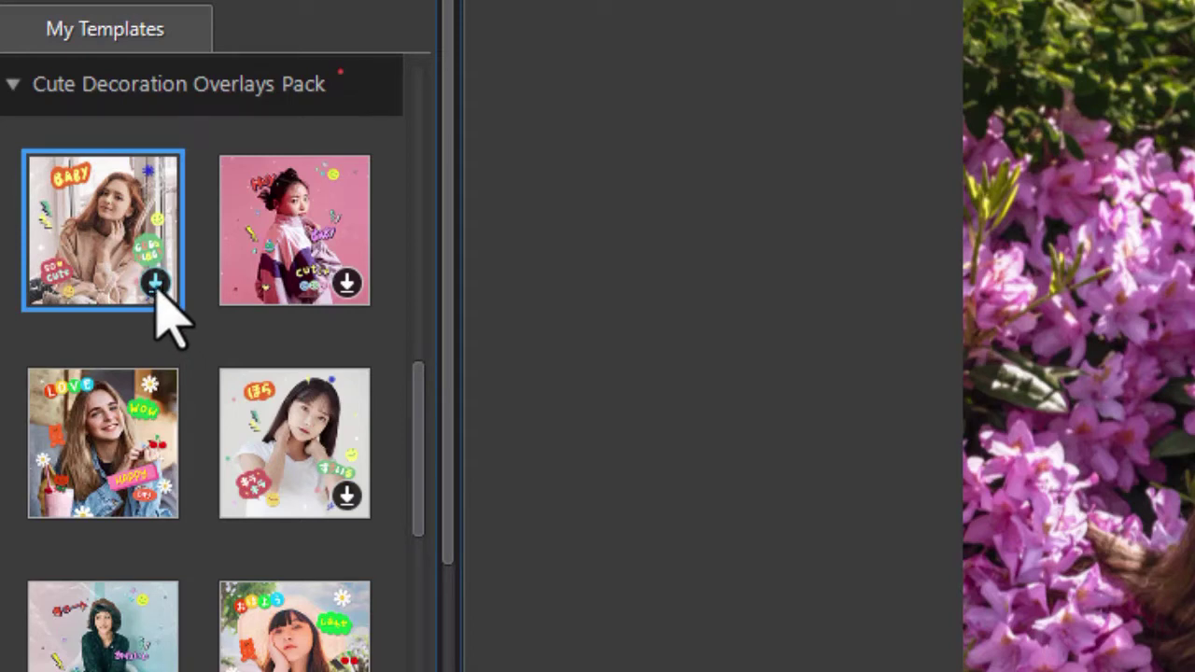
Download and apply the first Cute Decoration template, adding BABY, So Cute and Good Vibe stickers
{"action": "left_click", "coordinate": [112, 222]}
{"action": "mouse_move", "coordinate": [112, 223]}
{"action": "left_click", "coordinate": [122, 250]}
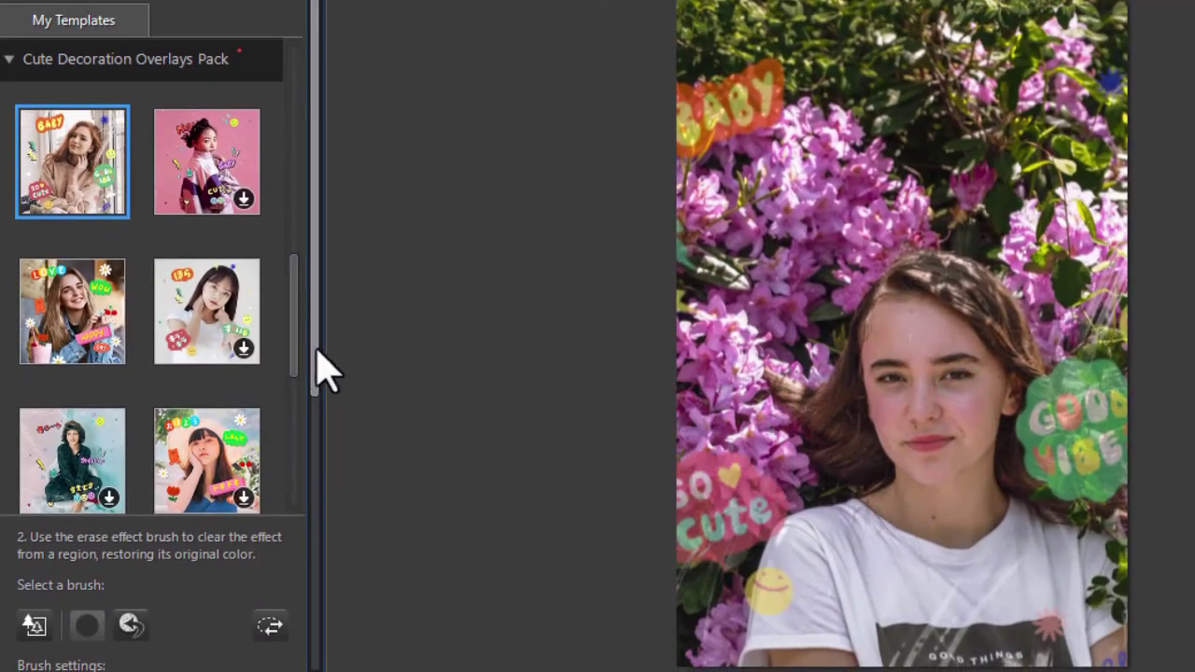
Raise the sticker overlay's opacity from 75 to 100
{"action": "scroll", "coordinate": [317, 374], "scroll_direction": "down", "scroll_amount": 5}
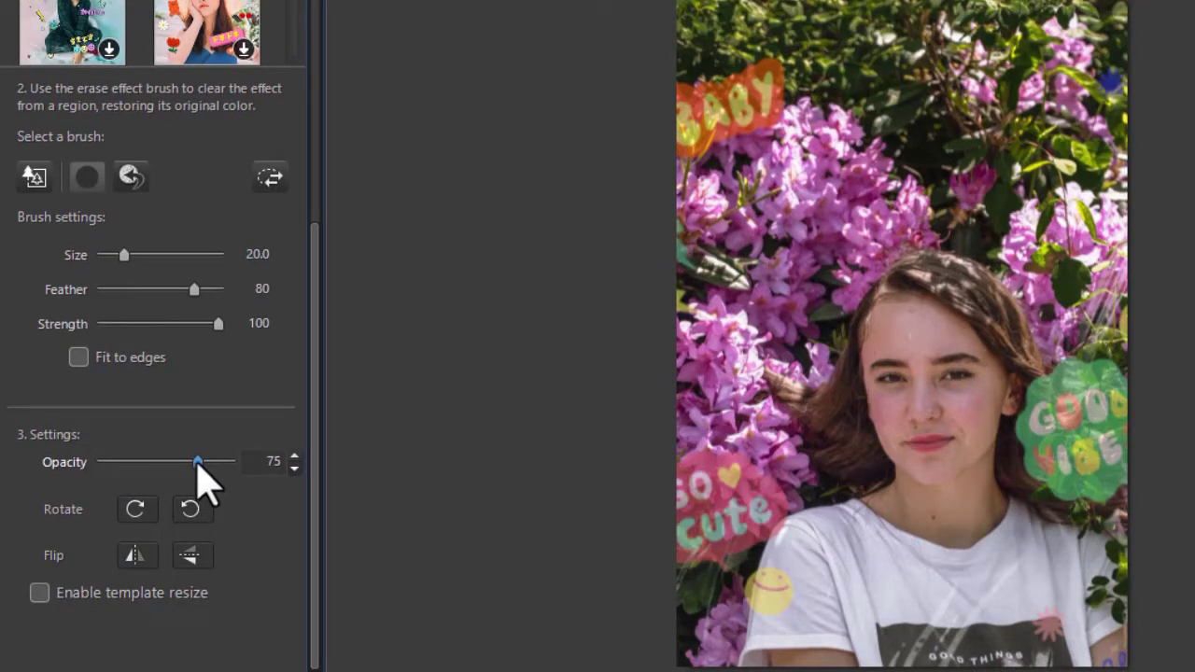
{"action": "left_click_drag", "start_coordinate": [197, 461], "coordinate": [240, 487]}
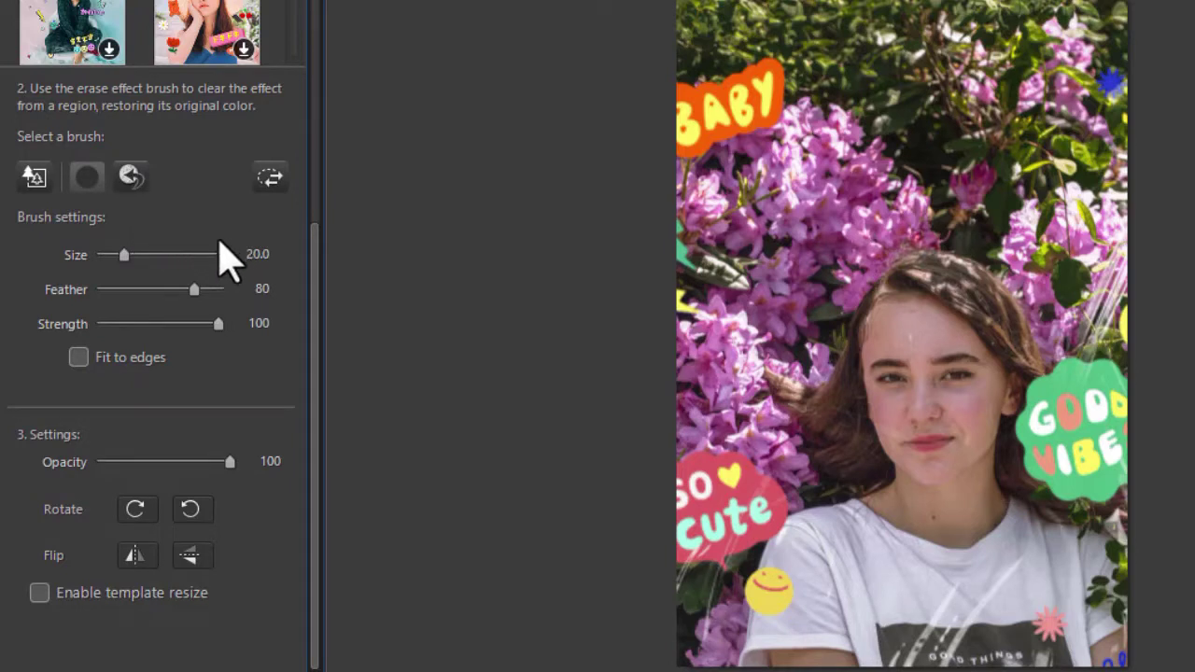
{"action": "left_click", "coordinate": [87, 179]}
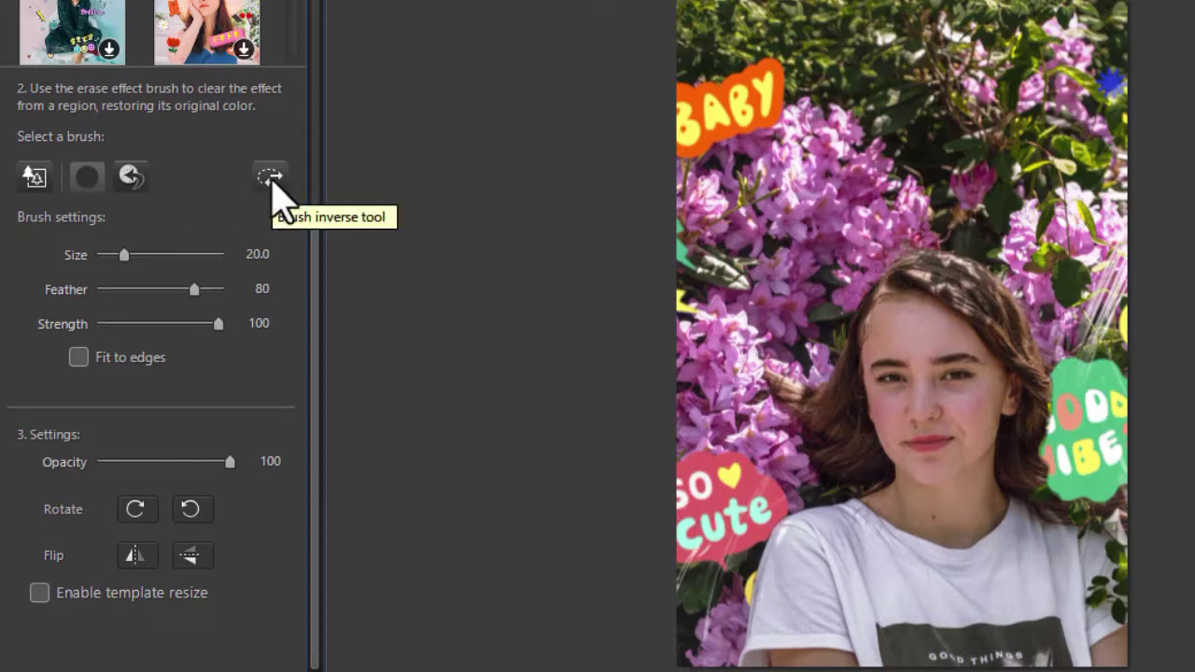
{"action": "left_click", "coordinate": [270, 177]}
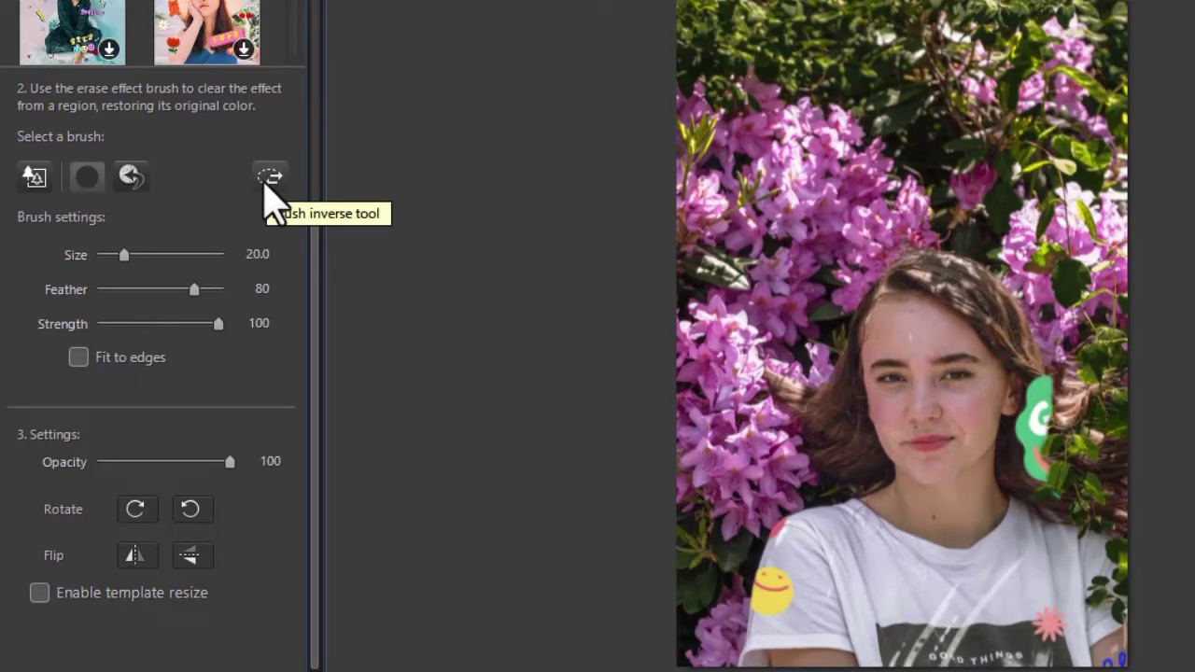
{"action": "left_click", "coordinate": [270, 180]}
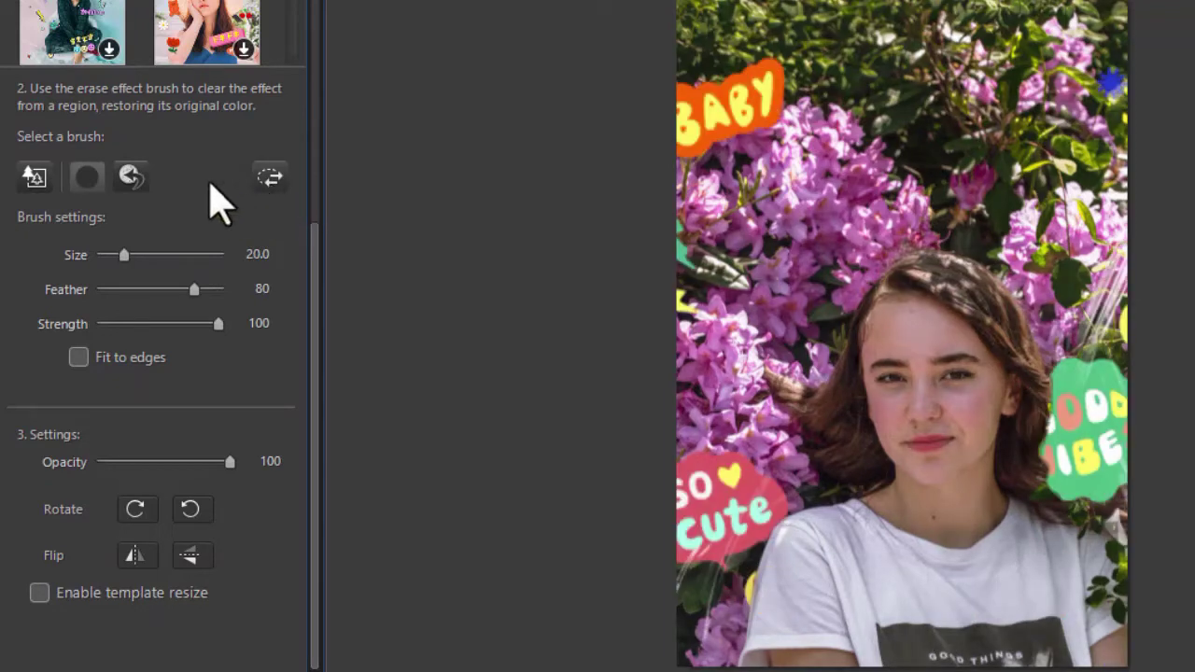
{"action": "left_click", "coordinate": [130, 178]}
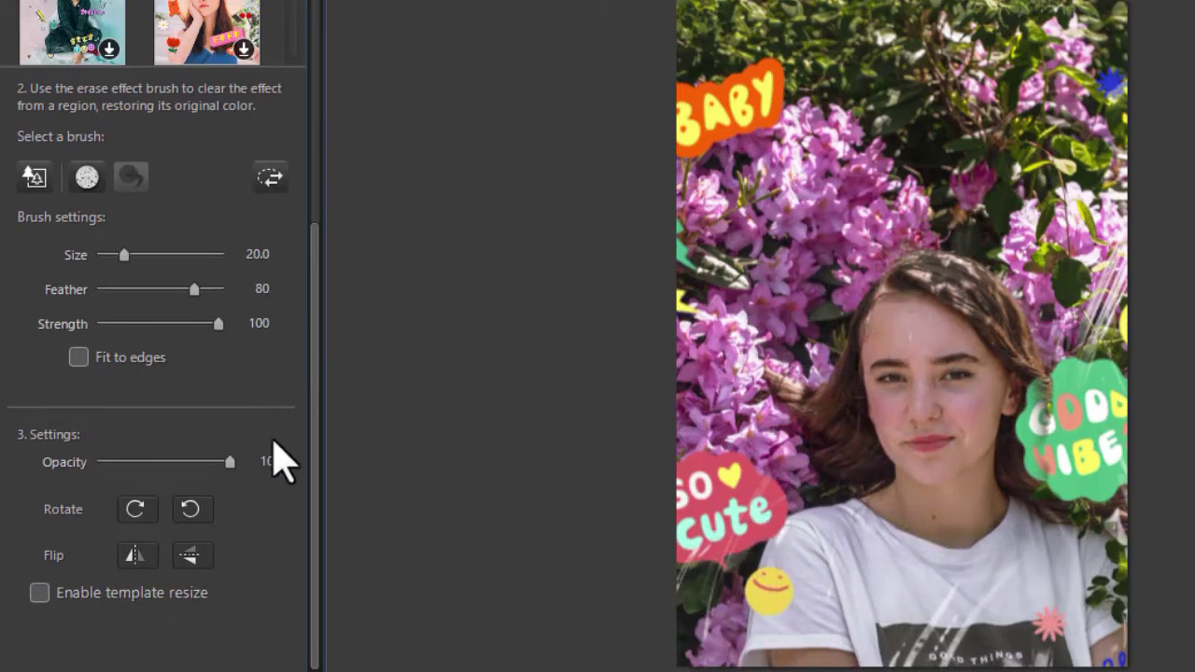
Enable template resize and scale the sticker template up beyond the photo edges
{"action": "left_click", "coordinate": [39, 593]}
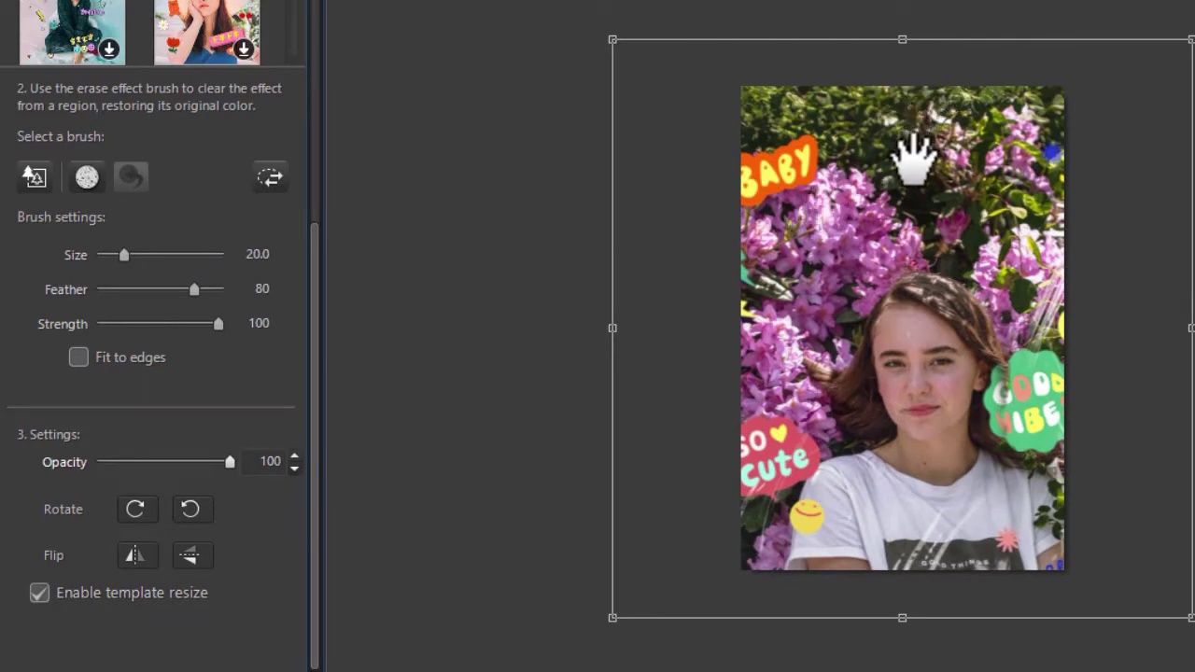
{"action": "key", "text": "space"}
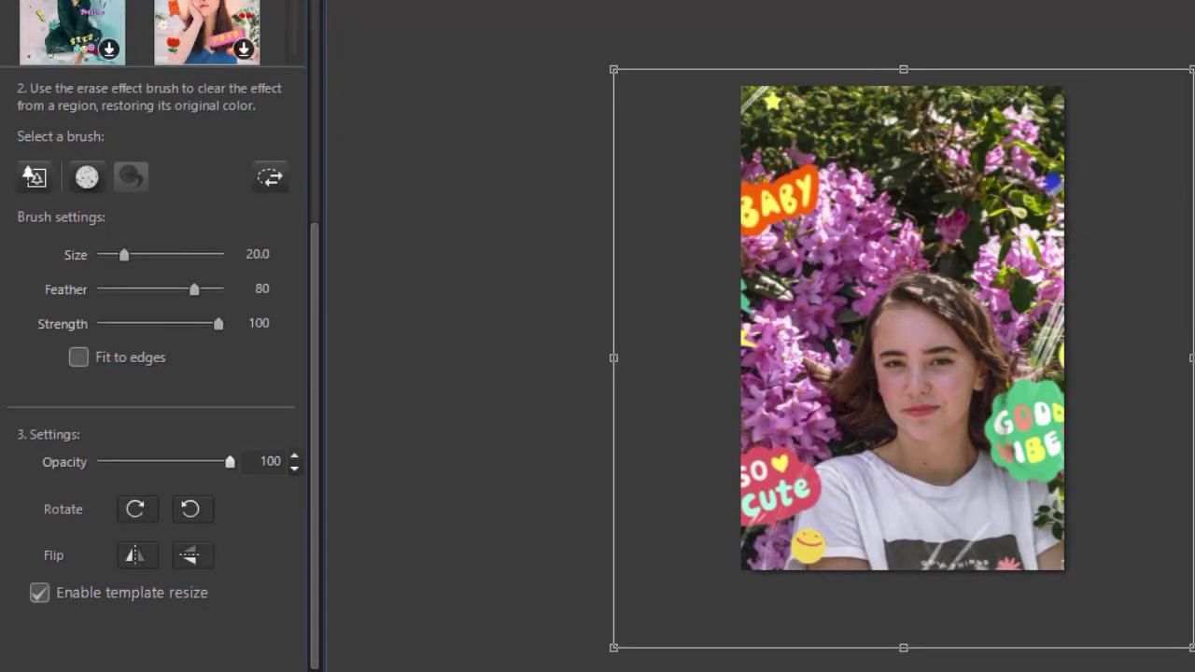
{"action": "left_click_drag", "start_coordinate": [1184, 637], "coordinate": [902, 344]}
{"action": "left_click_drag", "start_coordinate": [1107, 582], "coordinate": [1160, 622]}
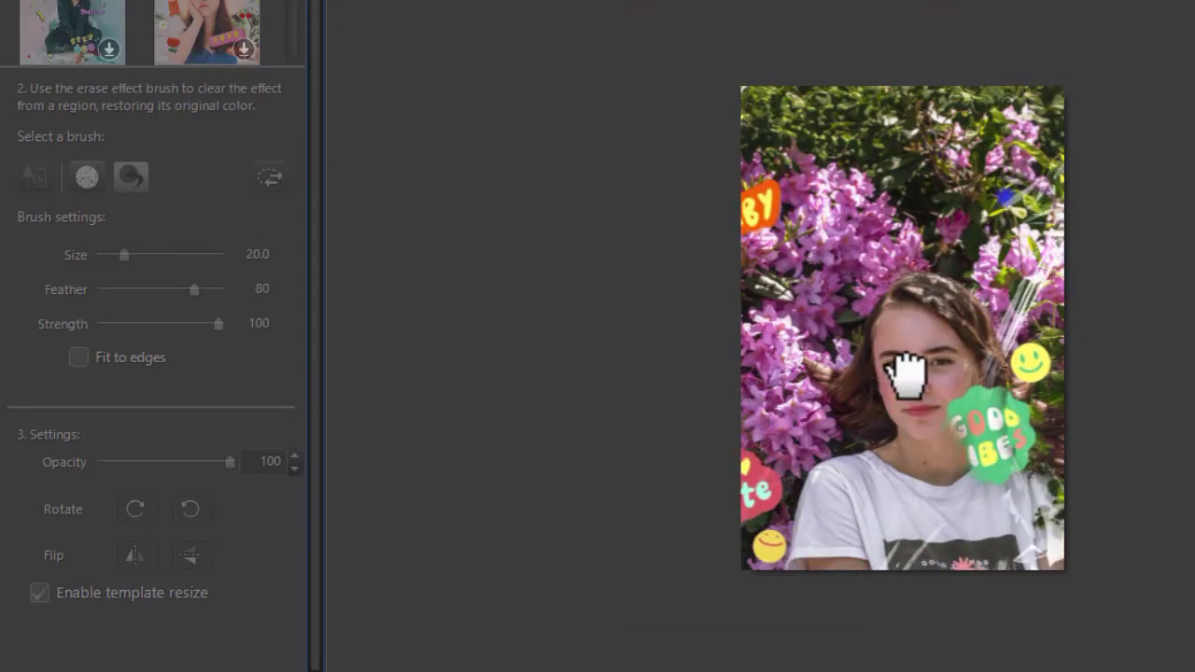
{"action": "left_click", "coordinate": [997, 257]}
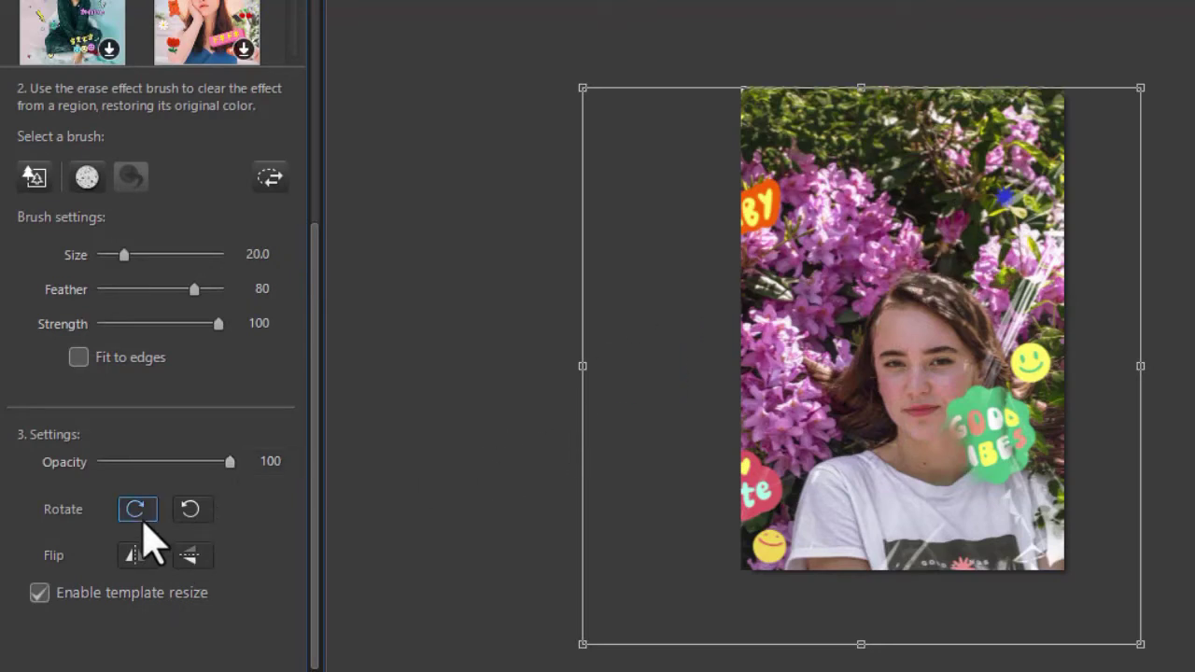
{"action": "left_click", "coordinate": [137, 511]}
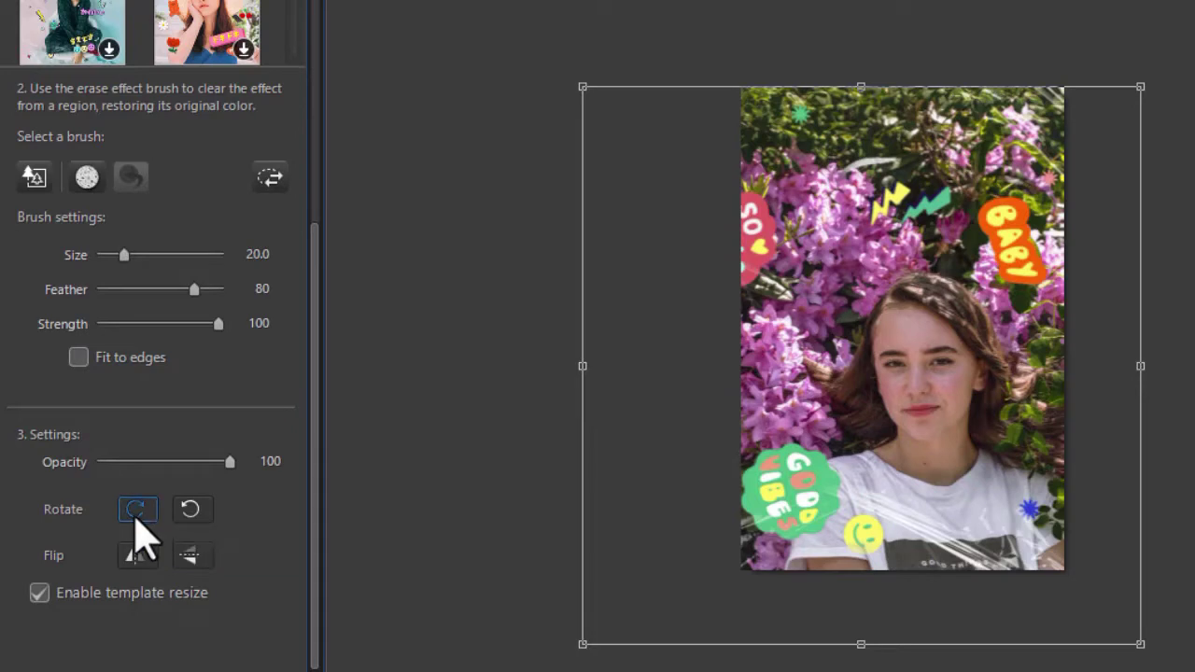
{"action": "left_click", "coordinate": [135, 512]}
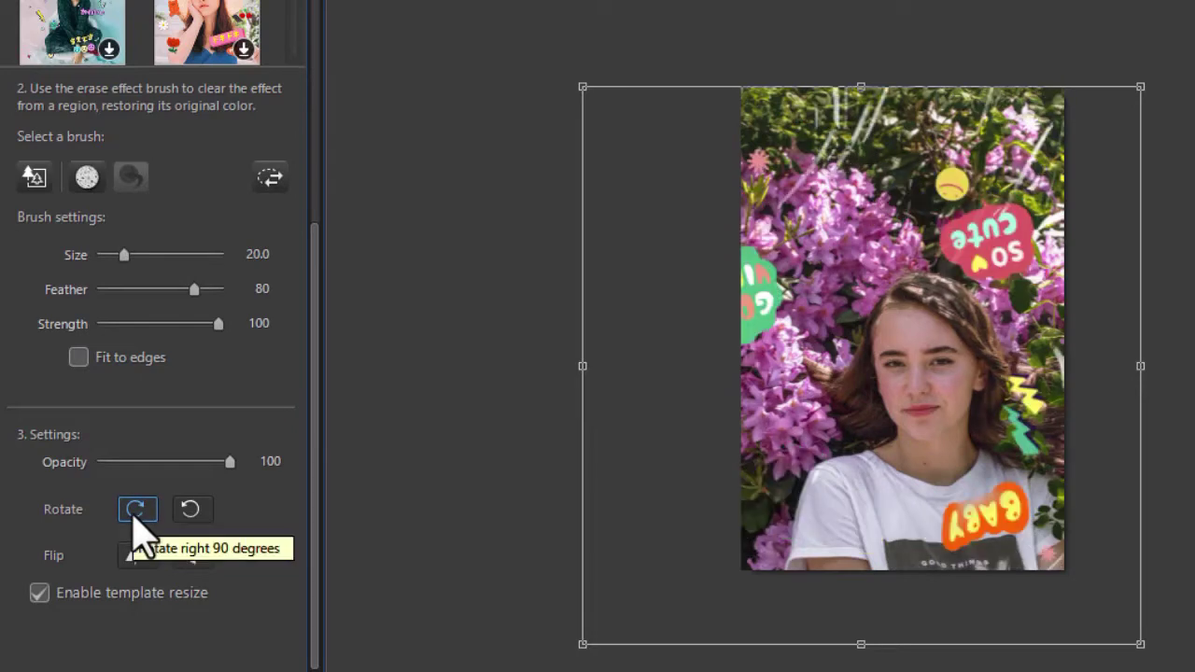
{"action": "left_click", "coordinate": [137, 512]}
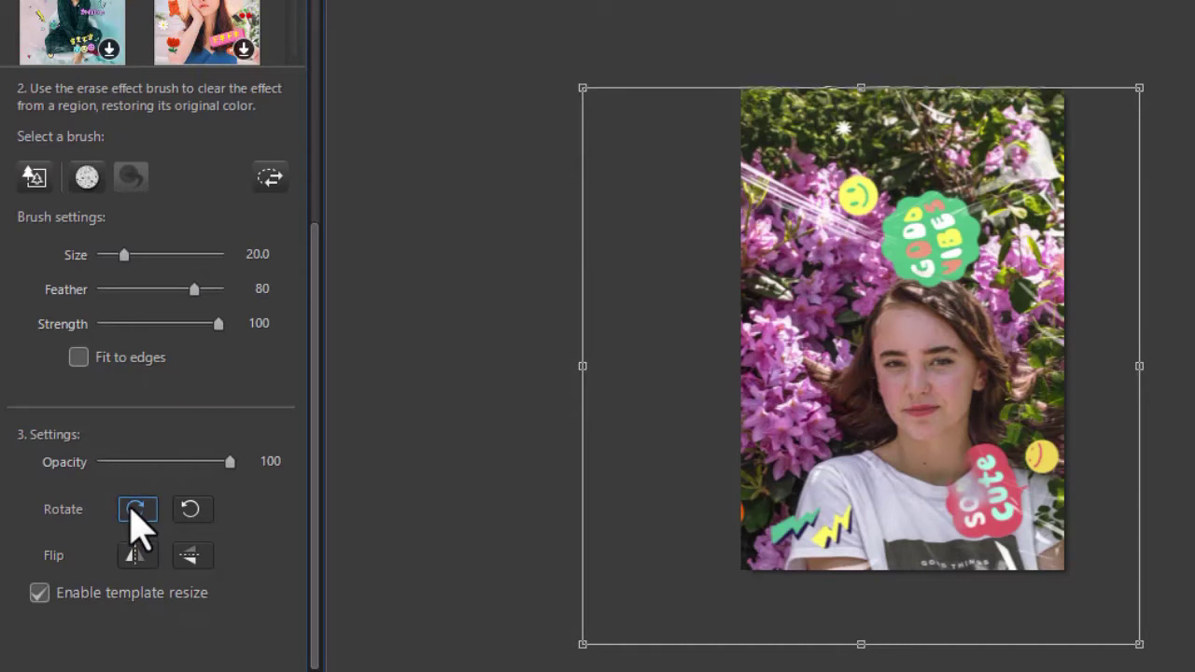
{"action": "left_click", "coordinate": [138, 556]}
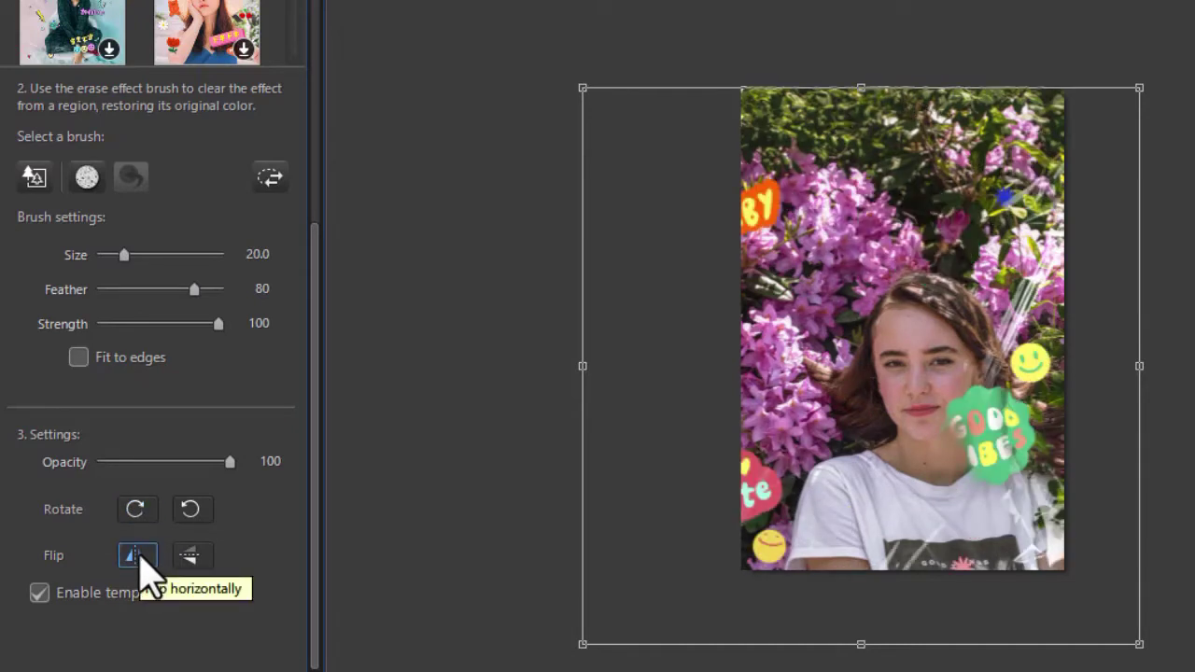
{"action": "left_click", "coordinate": [138, 555]}
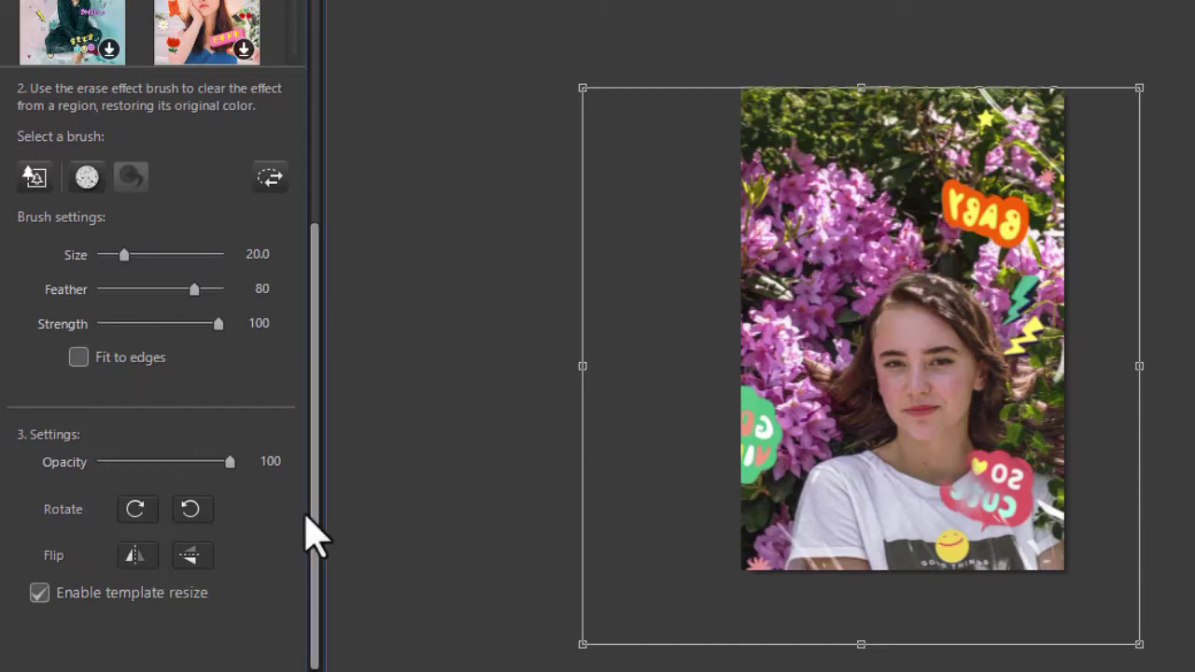
{"action": "left_click", "coordinate": [138, 556]}
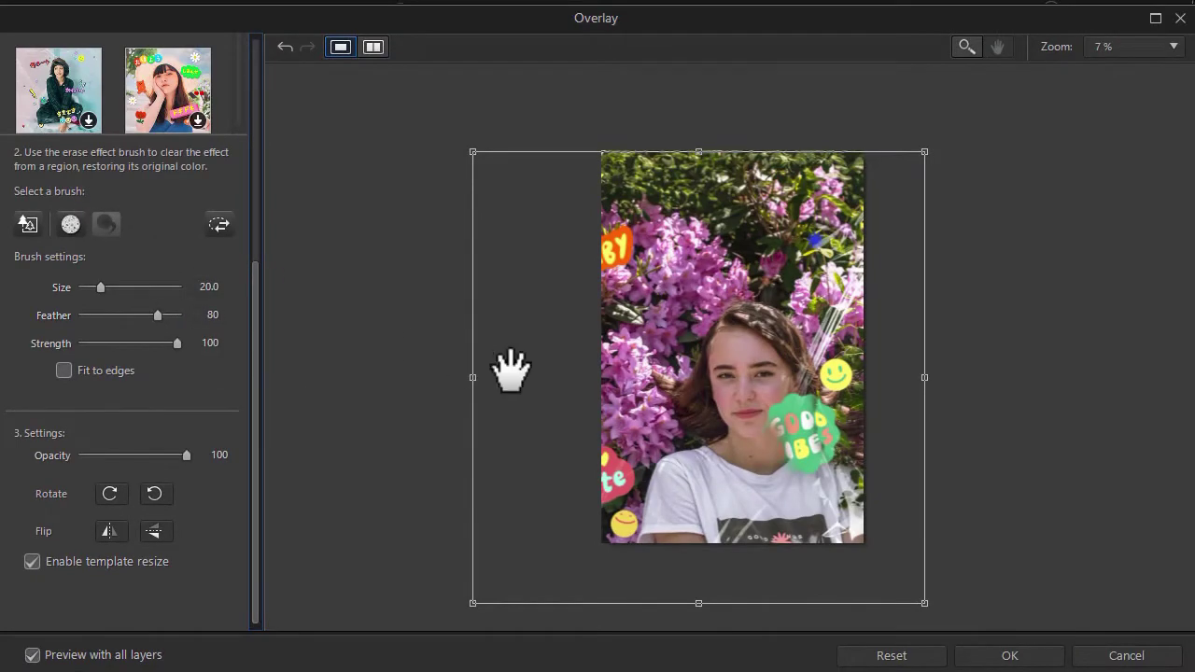
Disable template resize, erase the stickers across the face and lower right, then finish
{"action": "scroll", "coordinate": [209, 496], "scroll_direction": "up", "scroll_amount": 2}
{"action": "scroll", "coordinate": [254, 522], "scroll_direction": "down", "scroll_amount": 2}
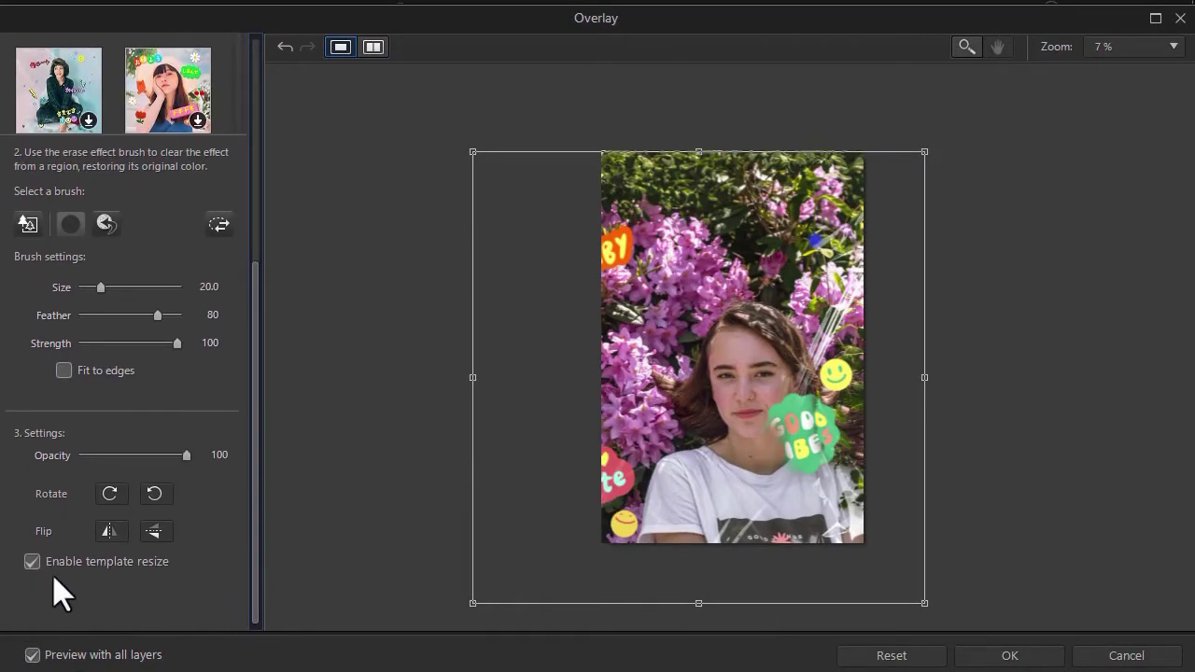
{"action": "left_click", "coordinate": [32, 561]}
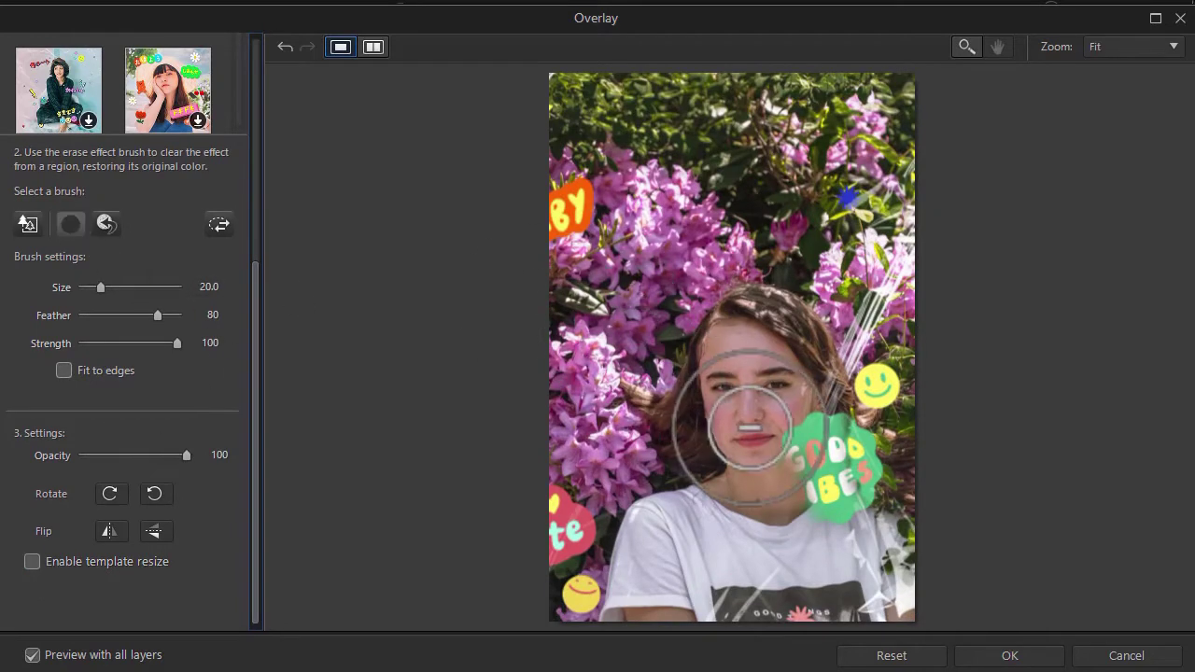
{"action": "mouse_move", "coordinate": [799, 474]}
{"action": "left_mouse_down"}
{"action": "mouse_move", "coordinate": [798, 416]}
{"action": "mouse_move", "coordinate": [785, 477]}
{"action": "mouse_move", "coordinate": [816, 520]}
{"action": "mouse_move", "coordinate": [858, 533]}
{"action": "mouse_move", "coordinate": [815, 510]}
{"action": "left_mouse_up"}
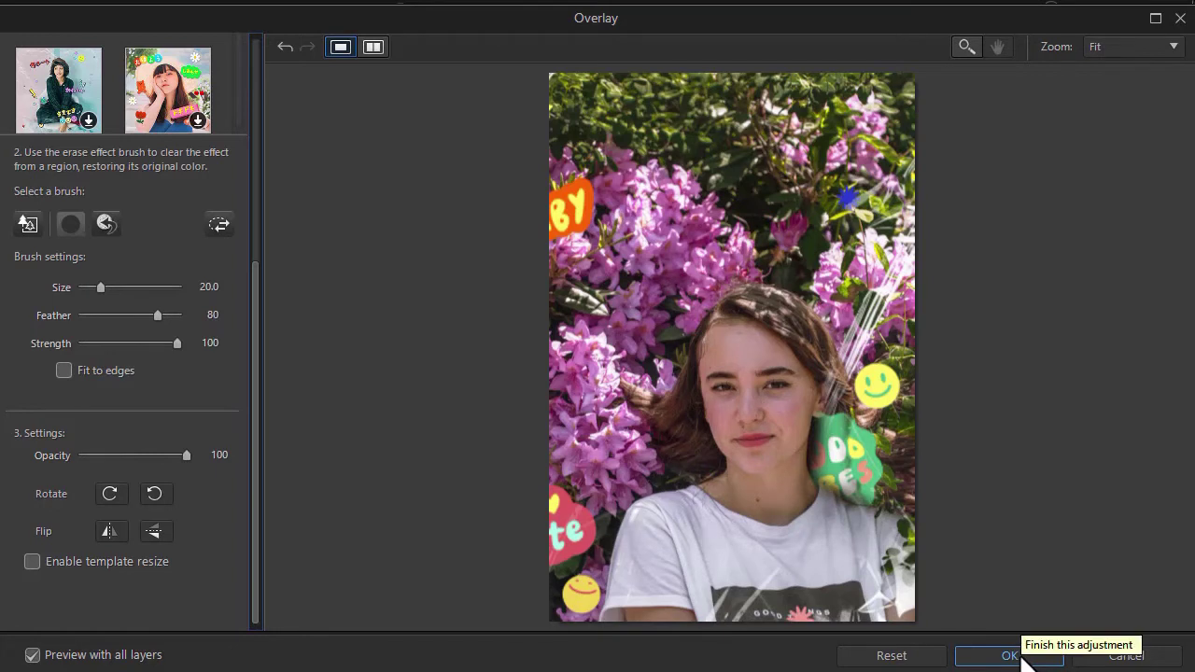
{"action": "left_click", "coordinate": [1022, 660]}
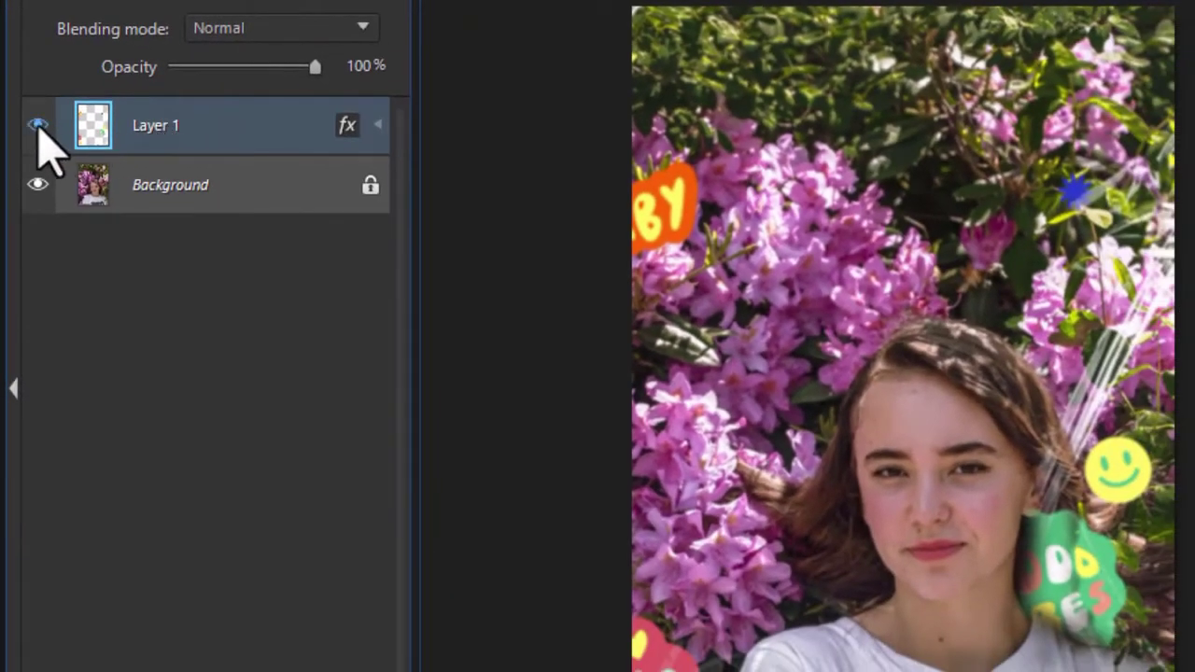
Hide and reshow Layer 1 to compare the portrait with and without stickers
{"action": "left_click", "coordinate": [44, 148]}
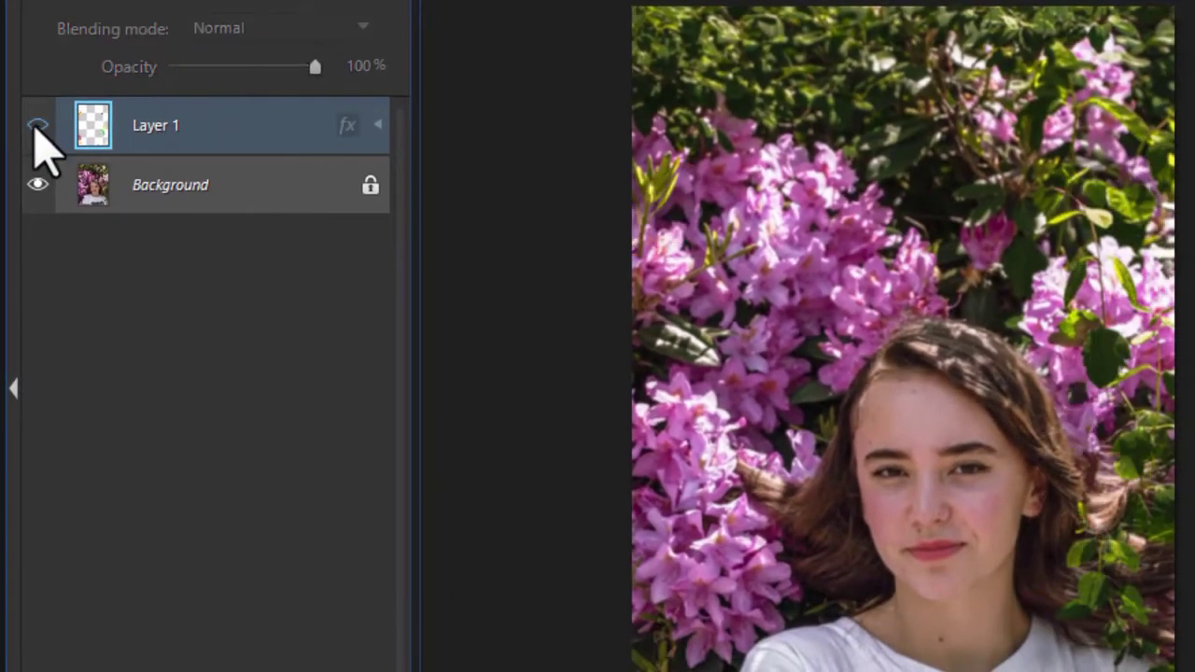
{"action": "left_click", "coordinate": [37, 125]}
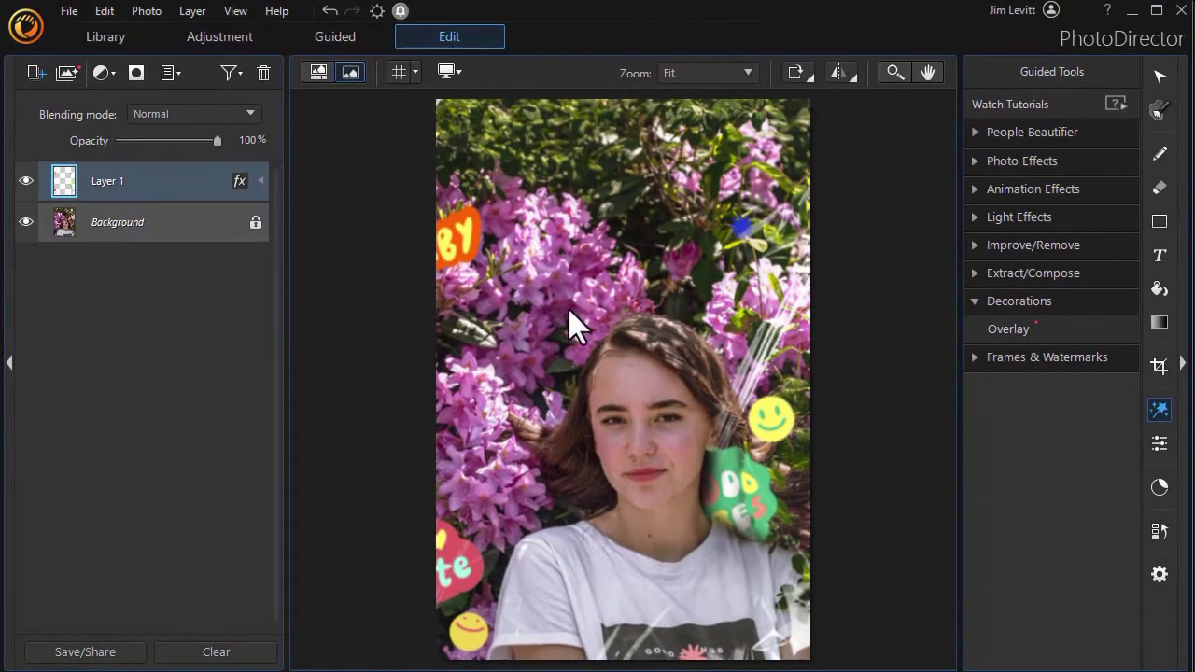
Apply the blue bokeh template from the Lights & Stars Overlay category
{"action": "left_click", "coordinate": [1008, 330]}
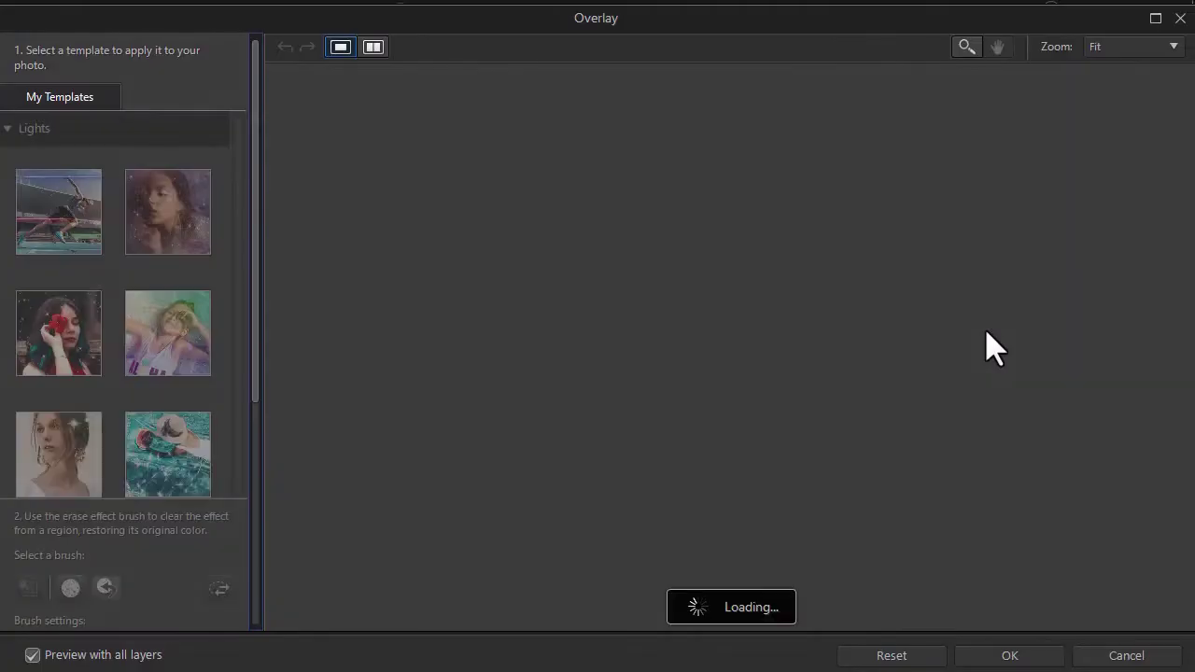
{"action": "left_click", "coordinate": [8, 128]}
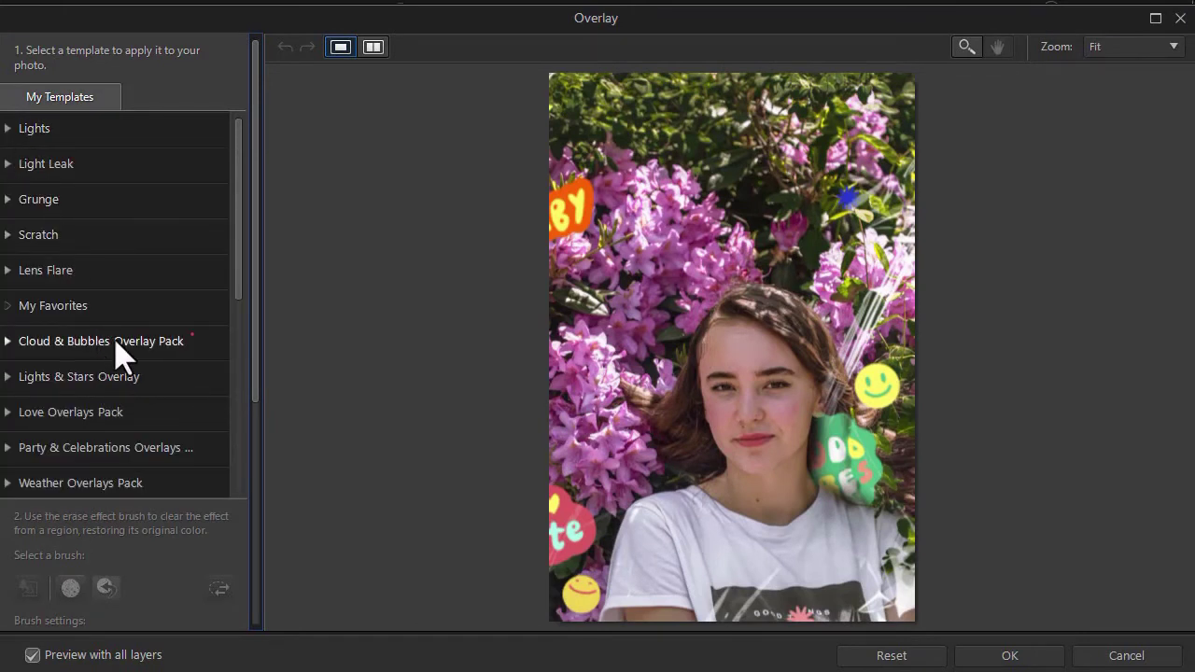
{"action": "left_click", "coordinate": [115, 376]}
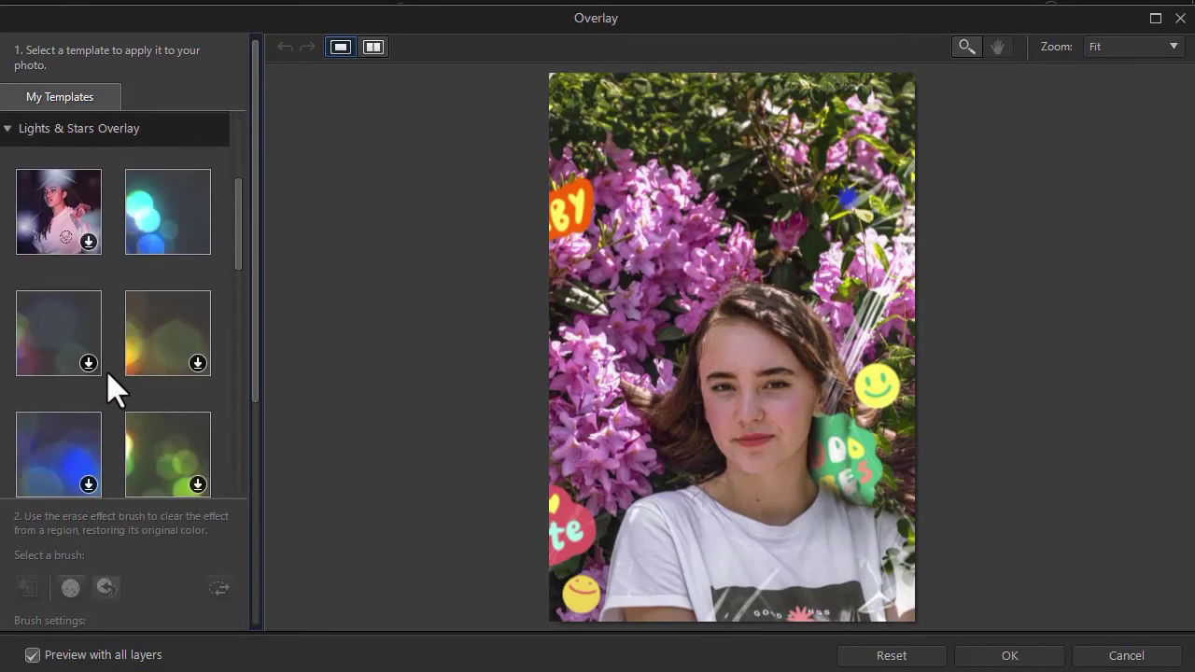
{"action": "left_click", "coordinate": [161, 226]}
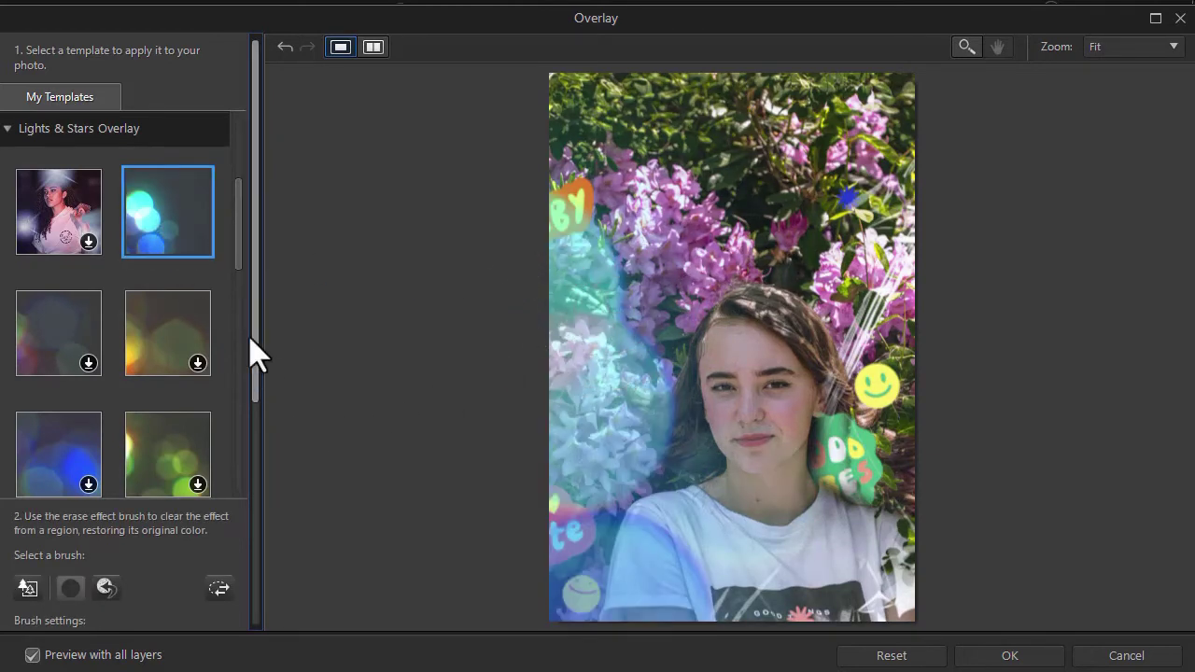
{"action": "left_click_drag", "start_coordinate": [237, 253], "coordinate": [237, 280]}
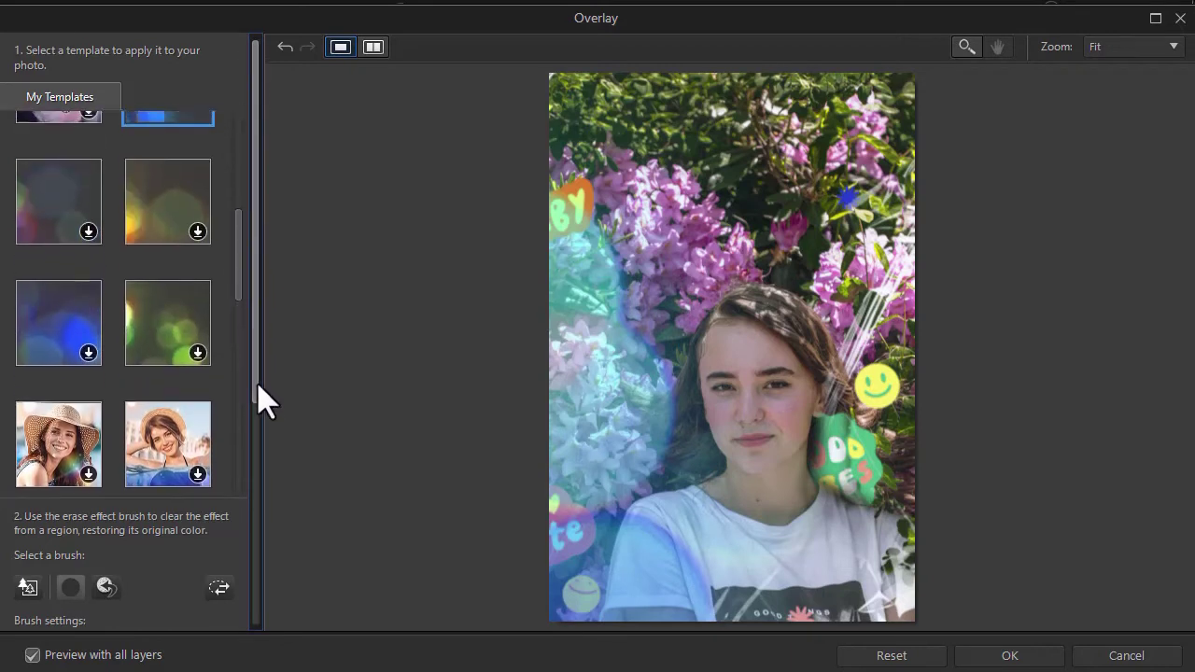
{"action": "left_click_drag", "start_coordinate": [264, 402], "coordinate": [264, 635]}
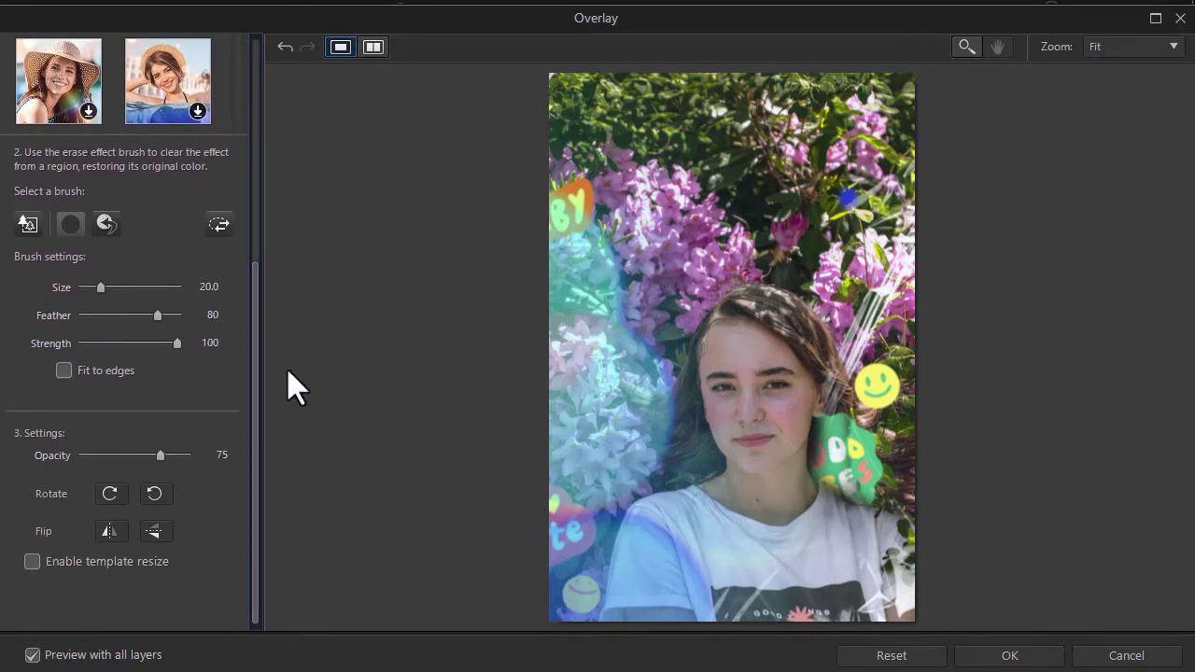
Auto-erase the bokeh from the girl, switch to the manual brush, and preview the layer alone
{"action": "left_click", "coordinate": [28, 224]}
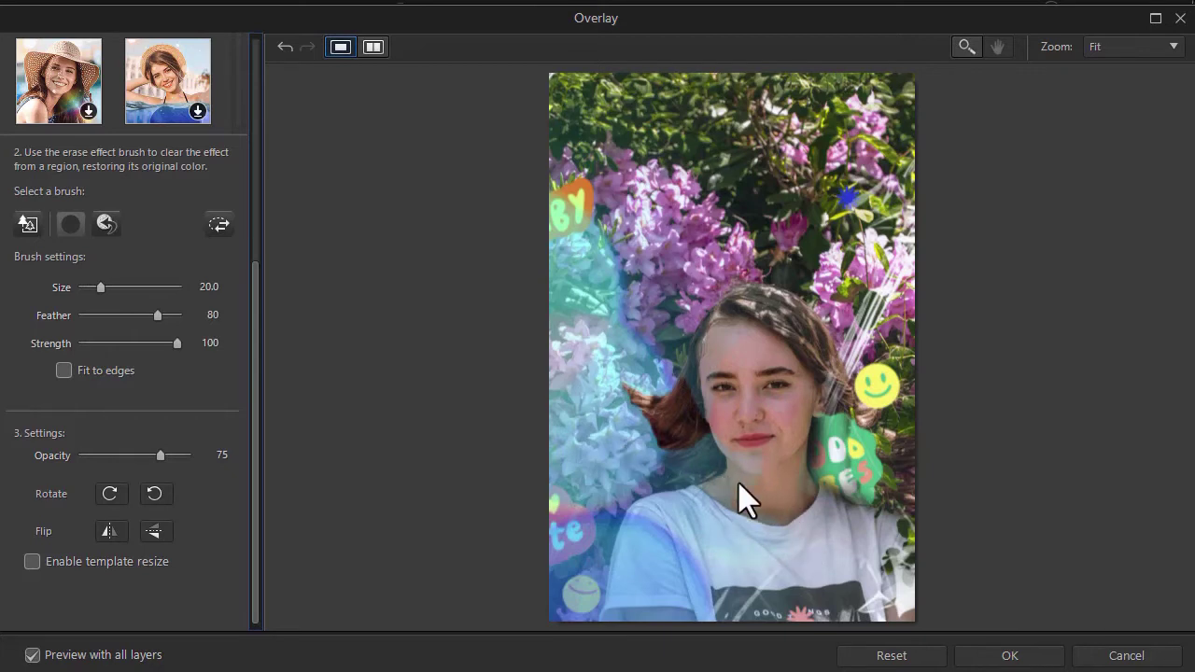
{"action": "left_click", "coordinate": [73, 227]}
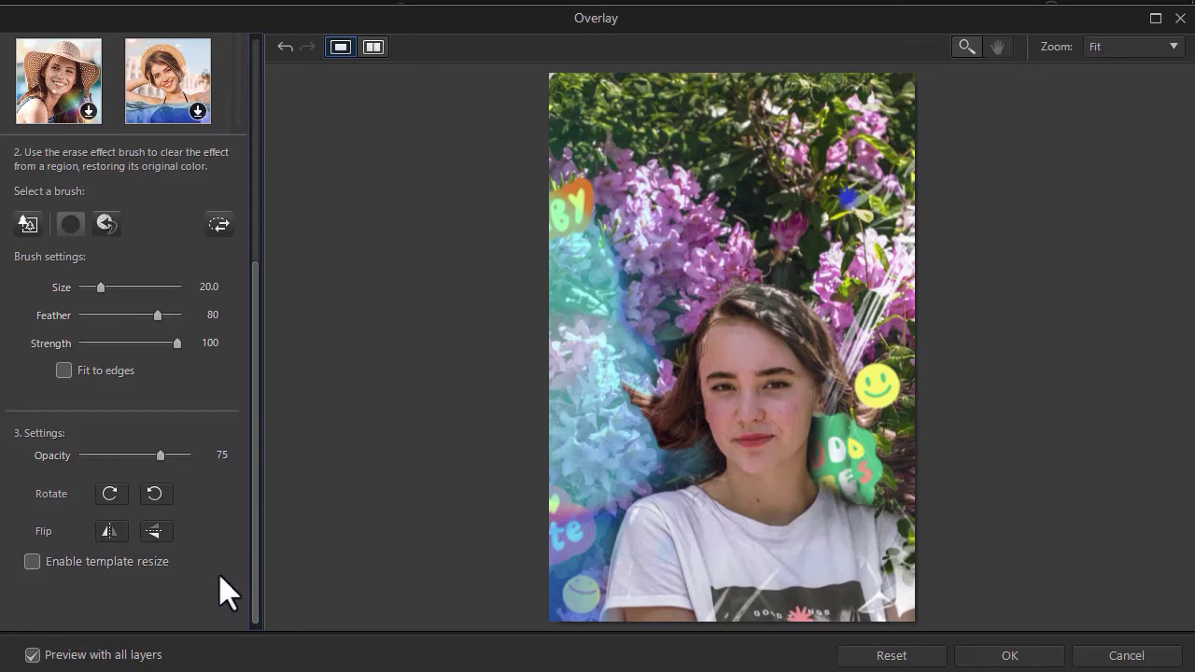
{"action": "left_click", "coordinate": [31, 655]}
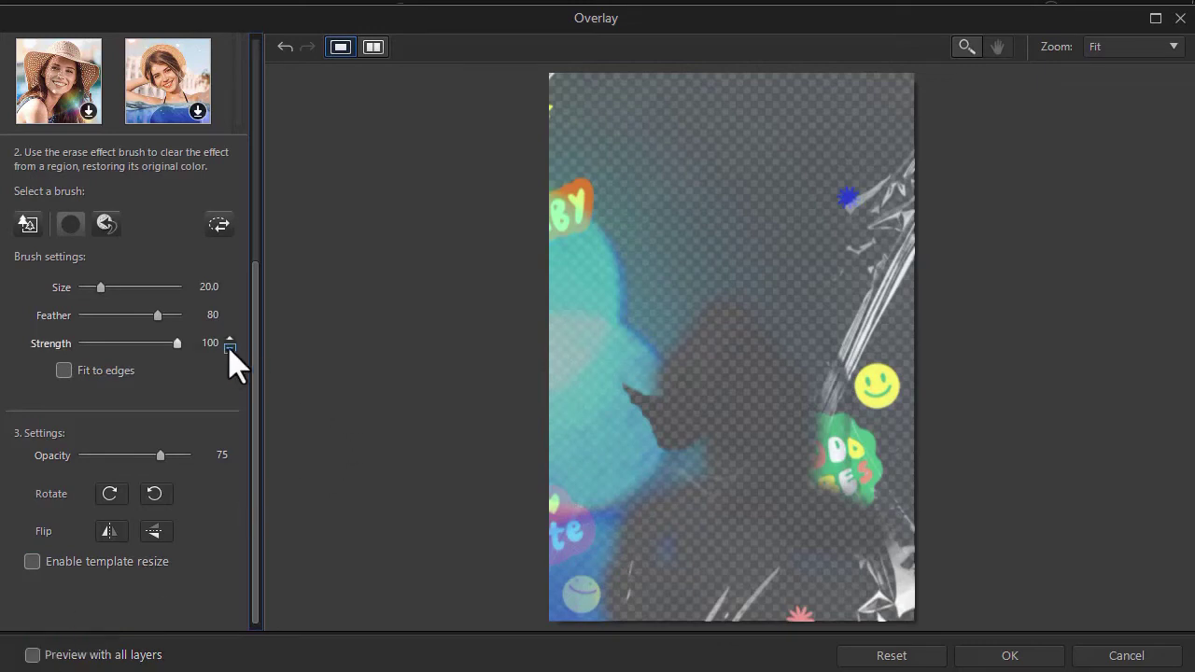
Toggle template resize on and off, restore all-layers preview, and commit the bokeh as Layer 2
{"action": "left_click_drag", "start_coordinate": [255, 355], "coordinate": [260, 442]}
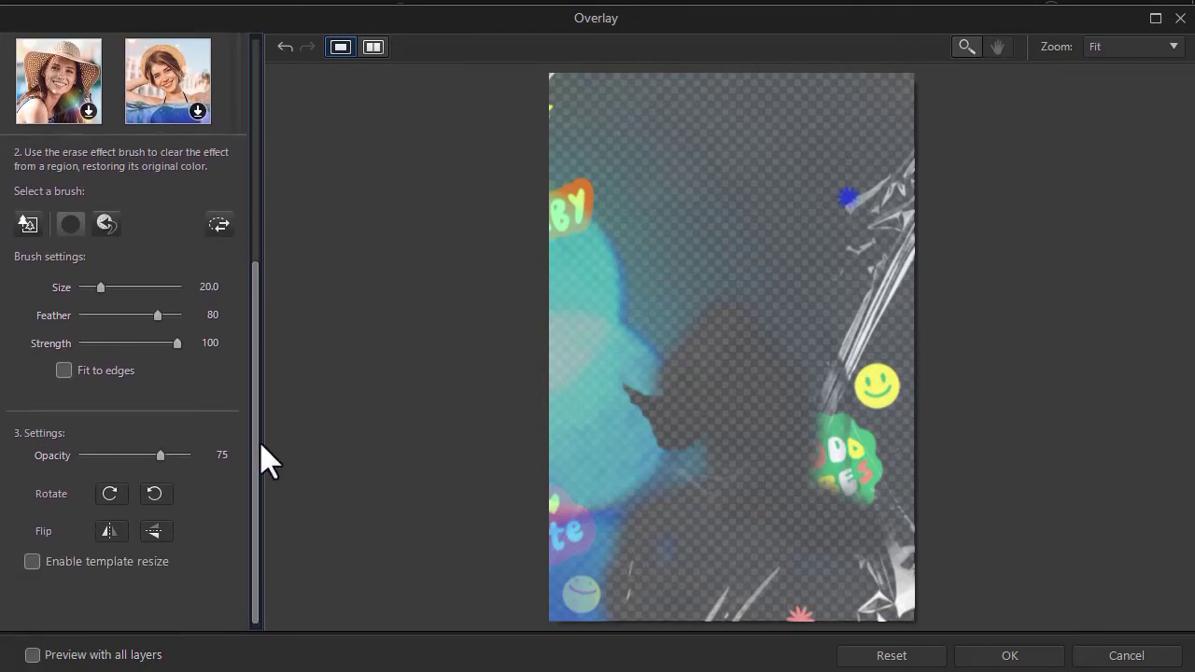
{"action": "left_click", "coordinate": [31, 567]}
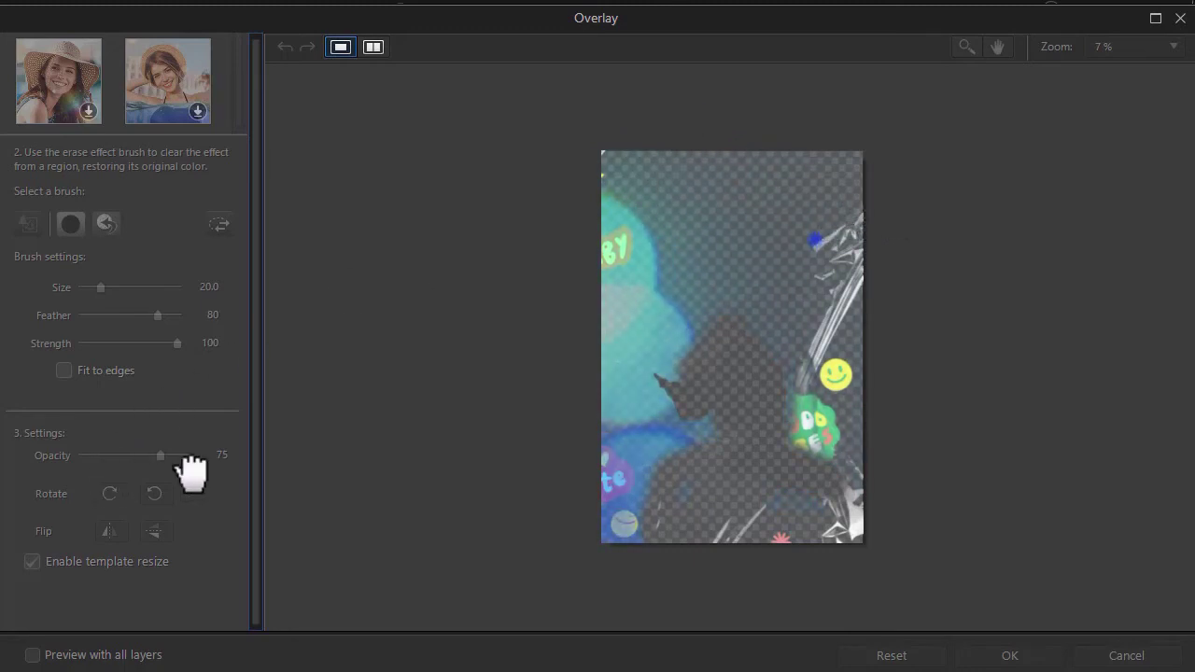
{"action": "left_click", "coordinate": [33, 561]}
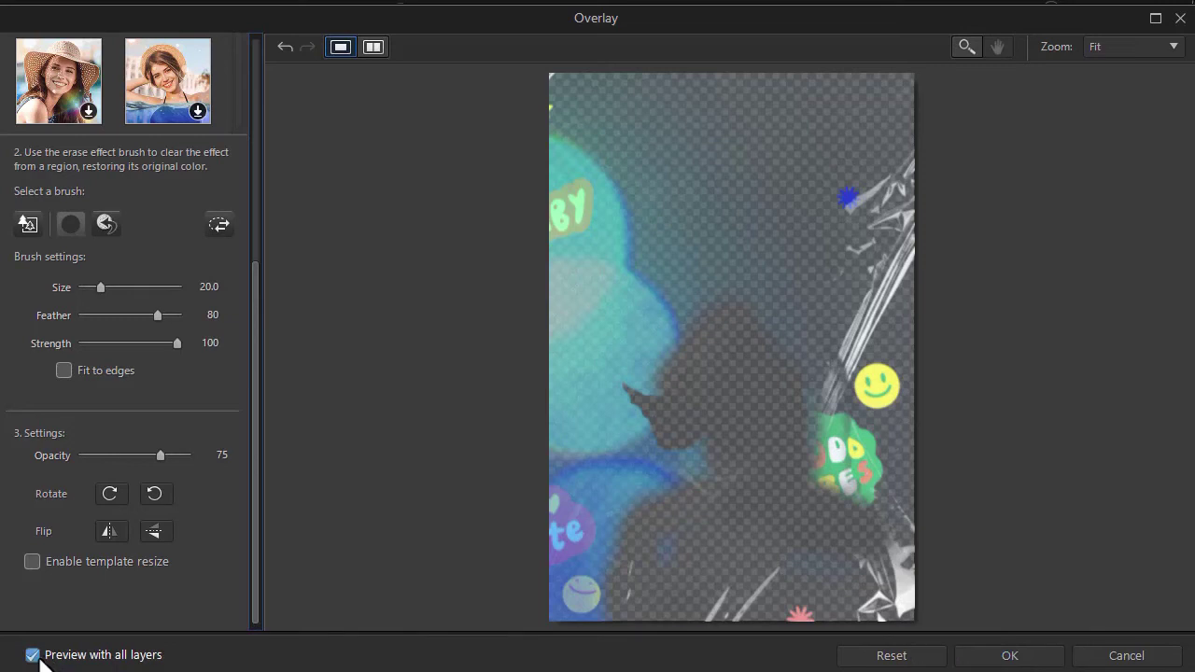
{"action": "left_click", "coordinate": [1012, 656]}
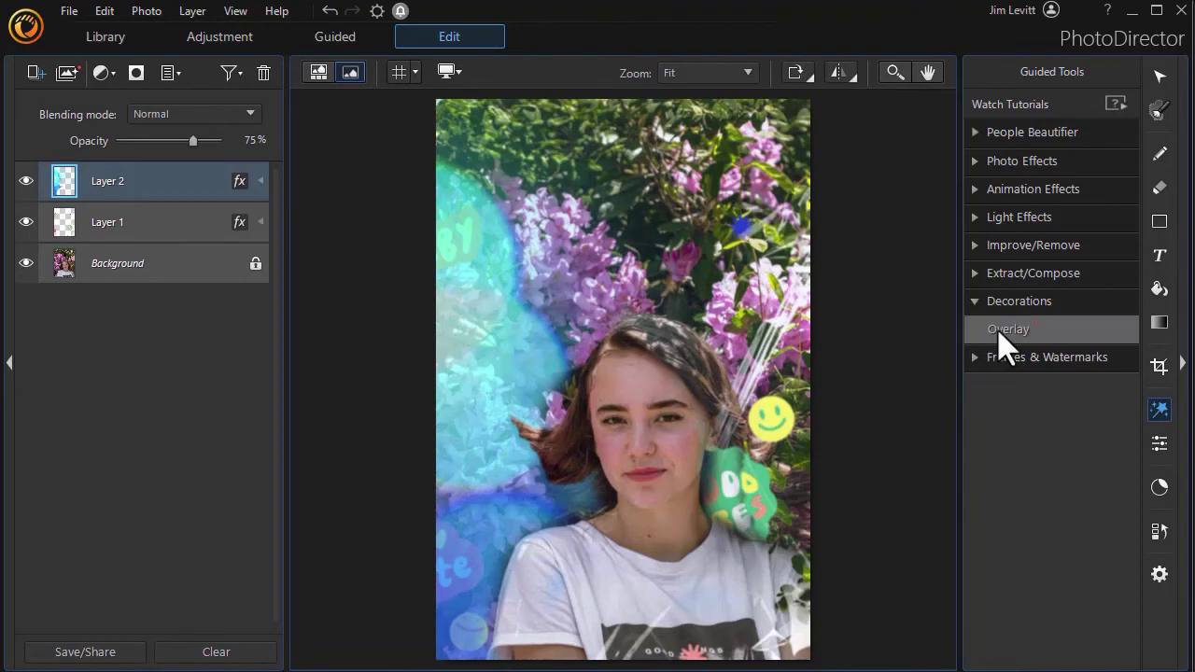
{"action": "left_click", "coordinate": [1006, 334]}
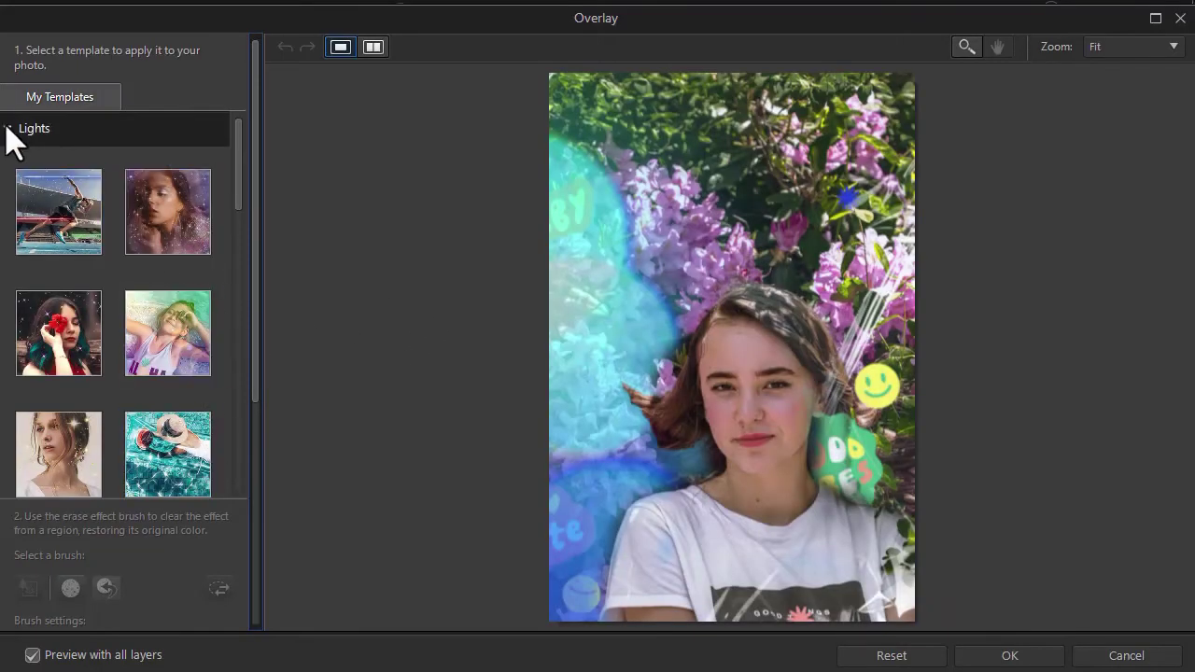
Apply the fourth Love Overlays Pack template, the pink heart with petals, at 100% opacity
{"action": "left_click", "coordinate": [7, 128]}
{"action": "left_click", "coordinate": [93, 414]}
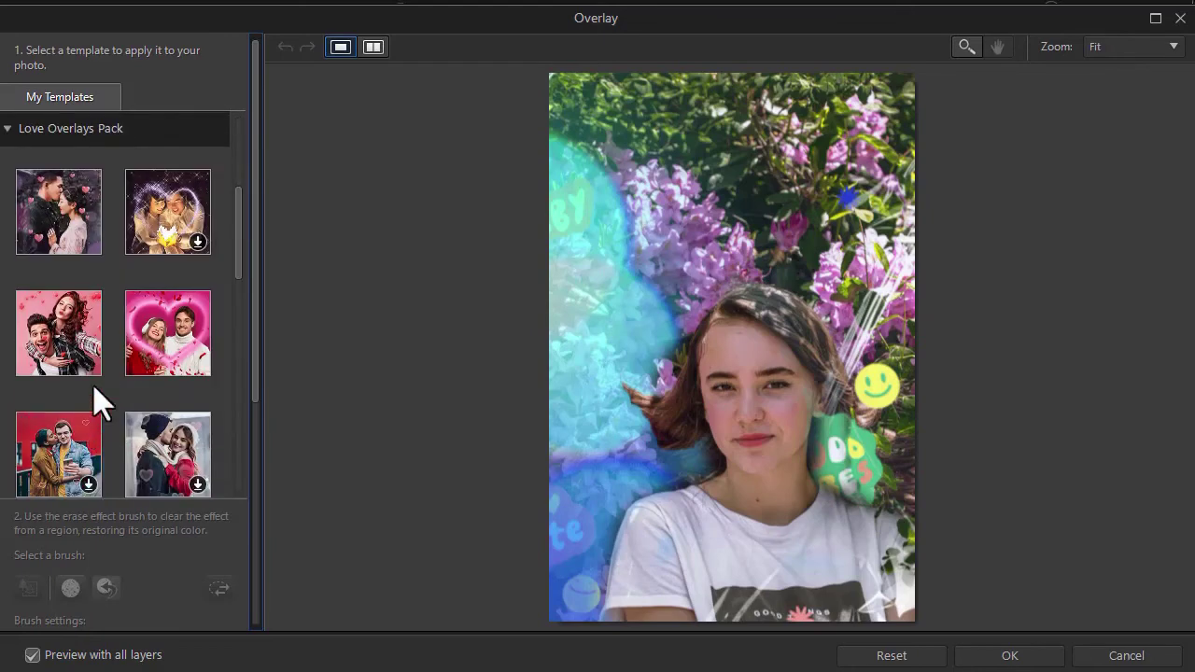
{"action": "left_click", "coordinate": [160, 336]}
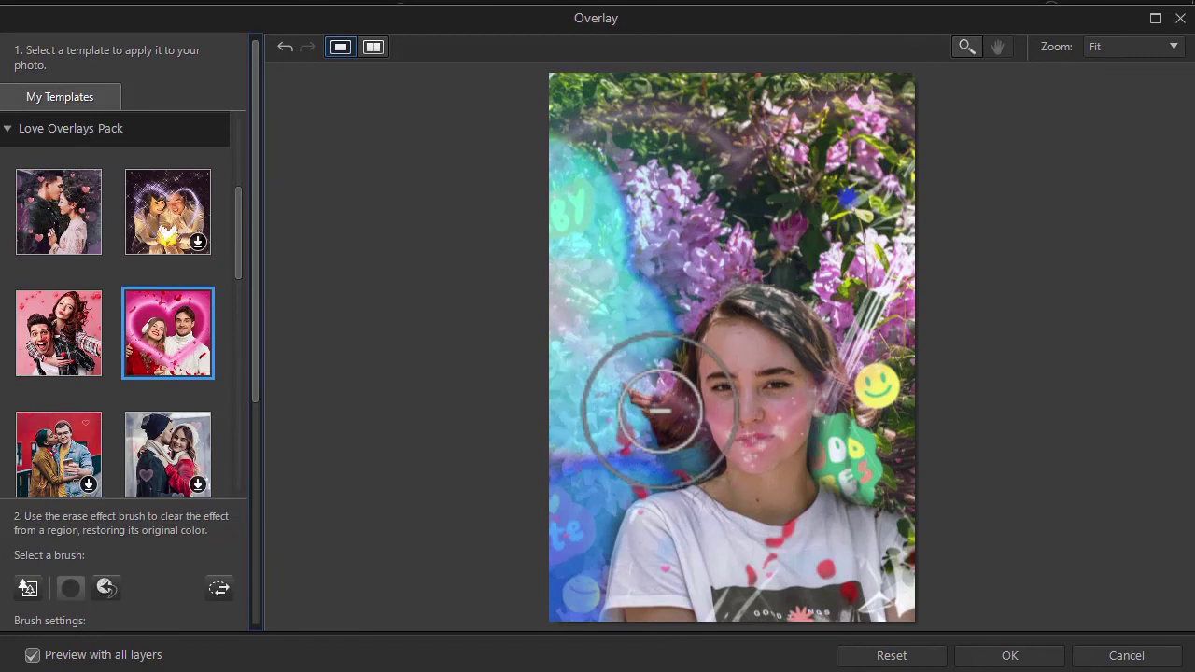
{"action": "left_click_drag", "start_coordinate": [256, 365], "coordinate": [256, 576]}
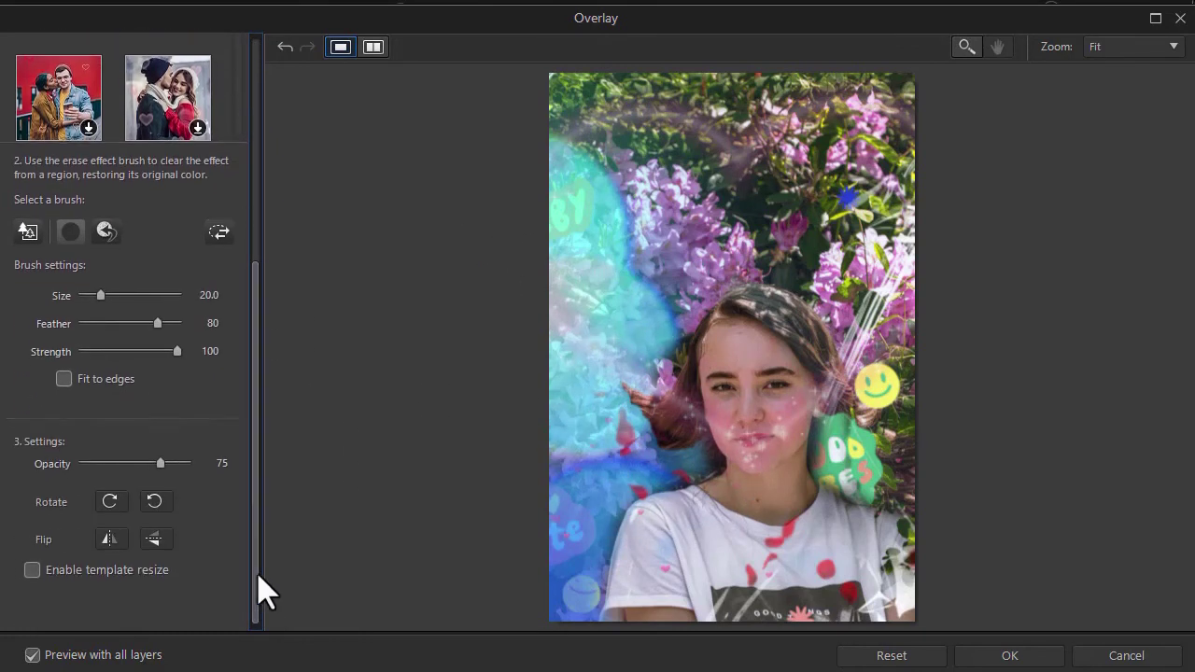
{"action": "left_click_drag", "start_coordinate": [149, 455], "coordinate": [311, 459]}
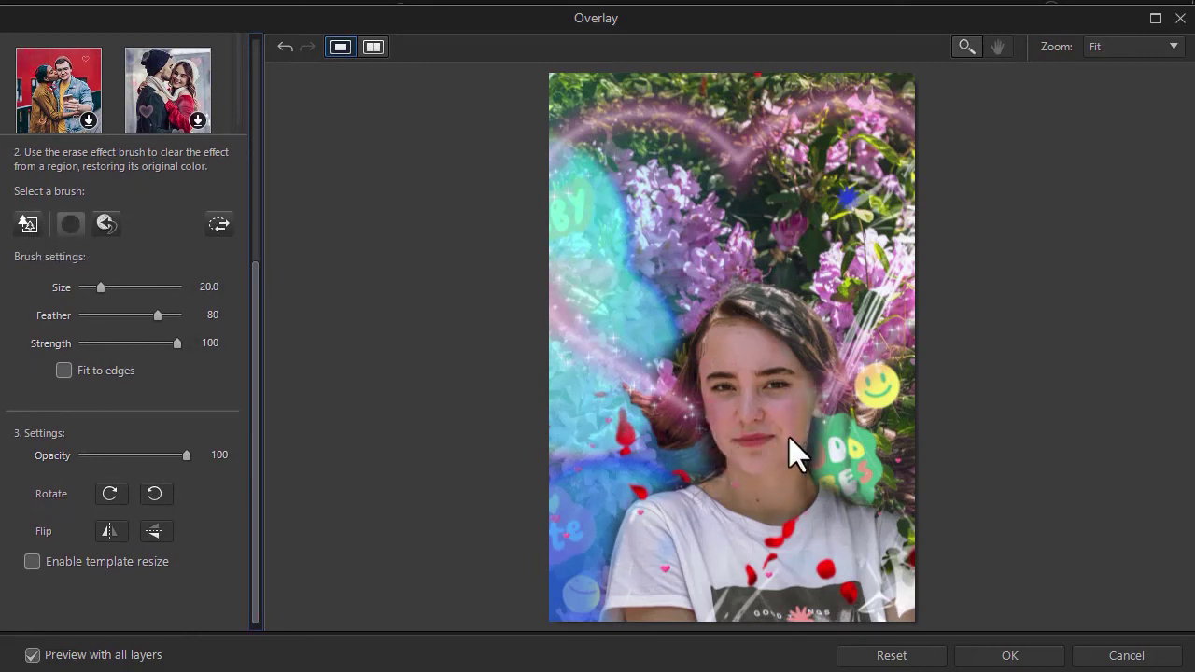
{"action": "left_click", "coordinate": [1012, 659]}
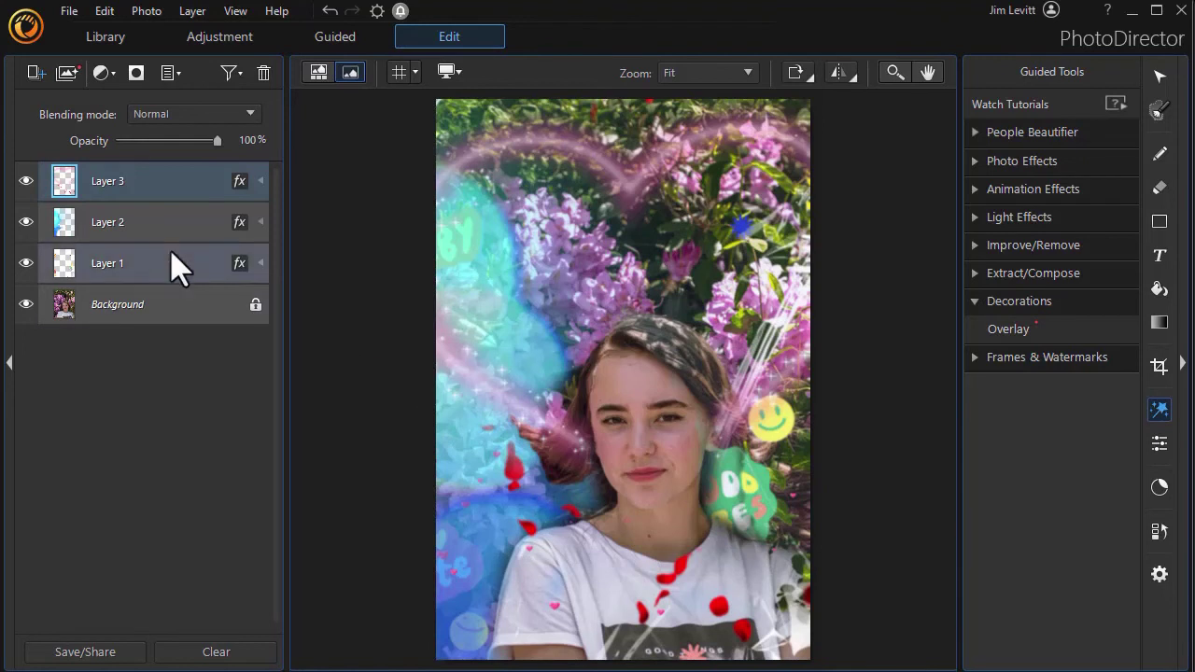
Hide and re-show the bokeh Layer 2 and sticker Layer 1 to compare, leaving all three visible
{"action": "left_click", "coordinate": [25, 224]}
{"action": "left_click", "coordinate": [26, 223]}
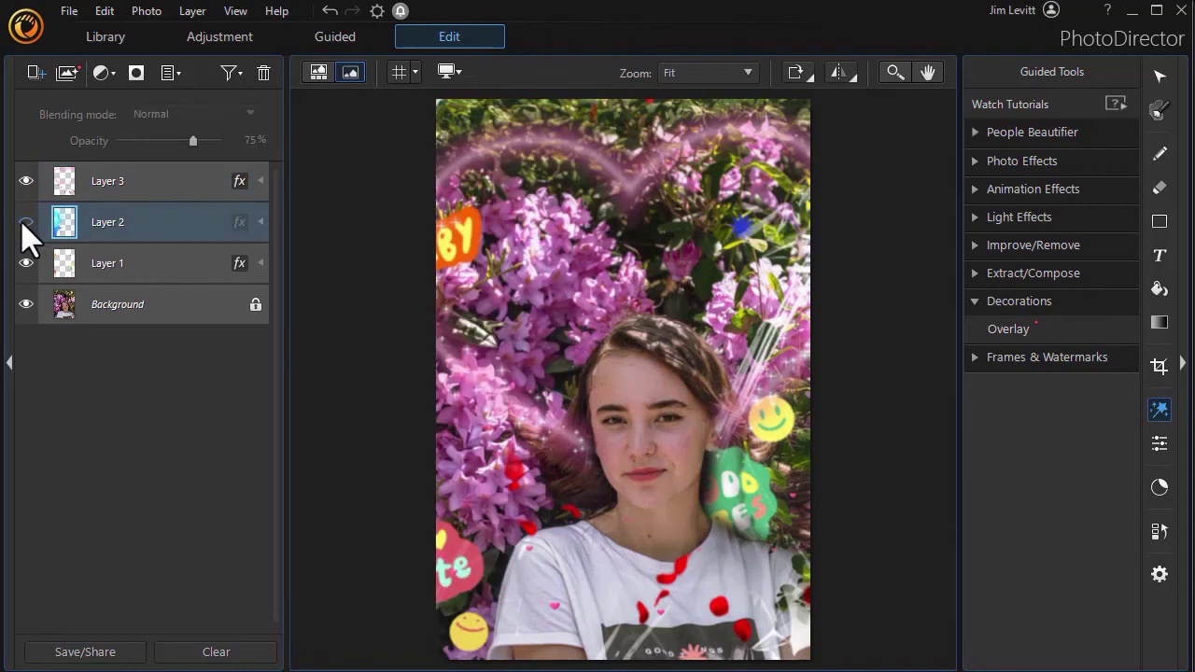
{"action": "left_click", "coordinate": [26, 222]}
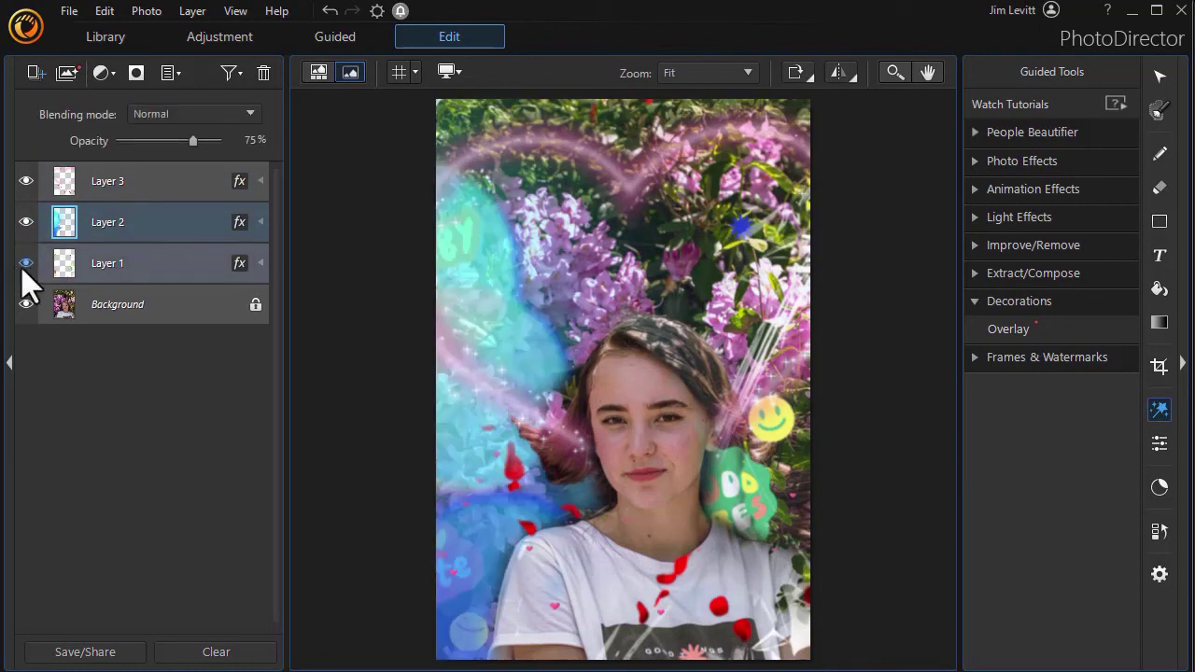
{"action": "left_click", "coordinate": [25, 262]}
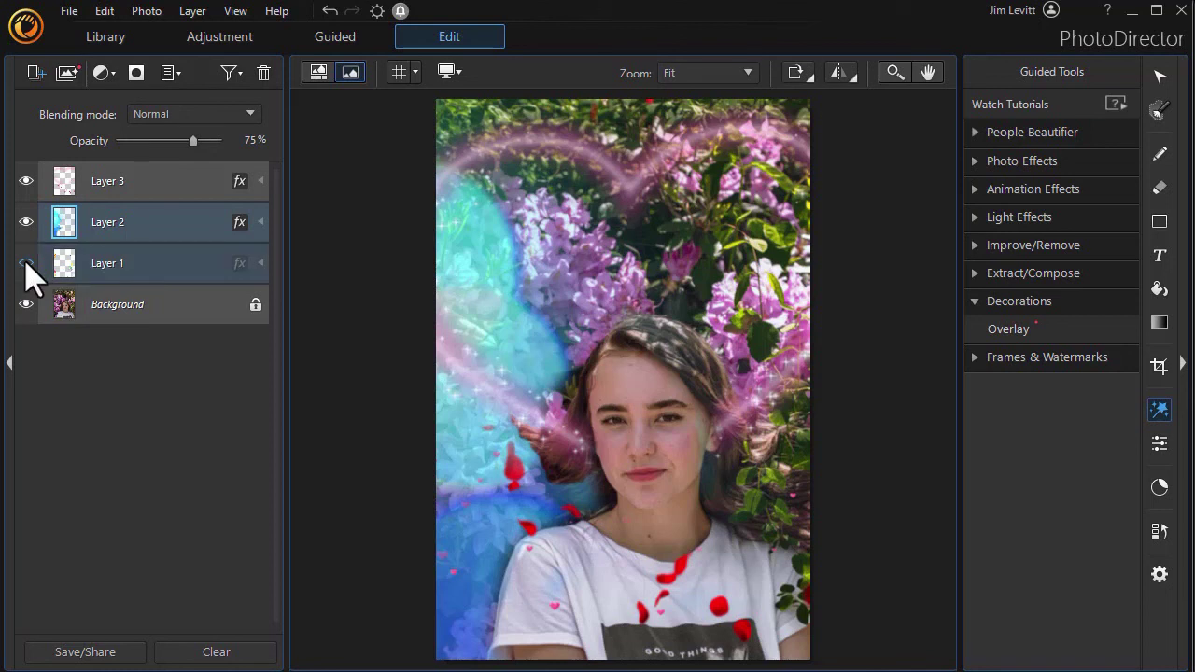
{"action": "left_click", "coordinate": [24, 261]}
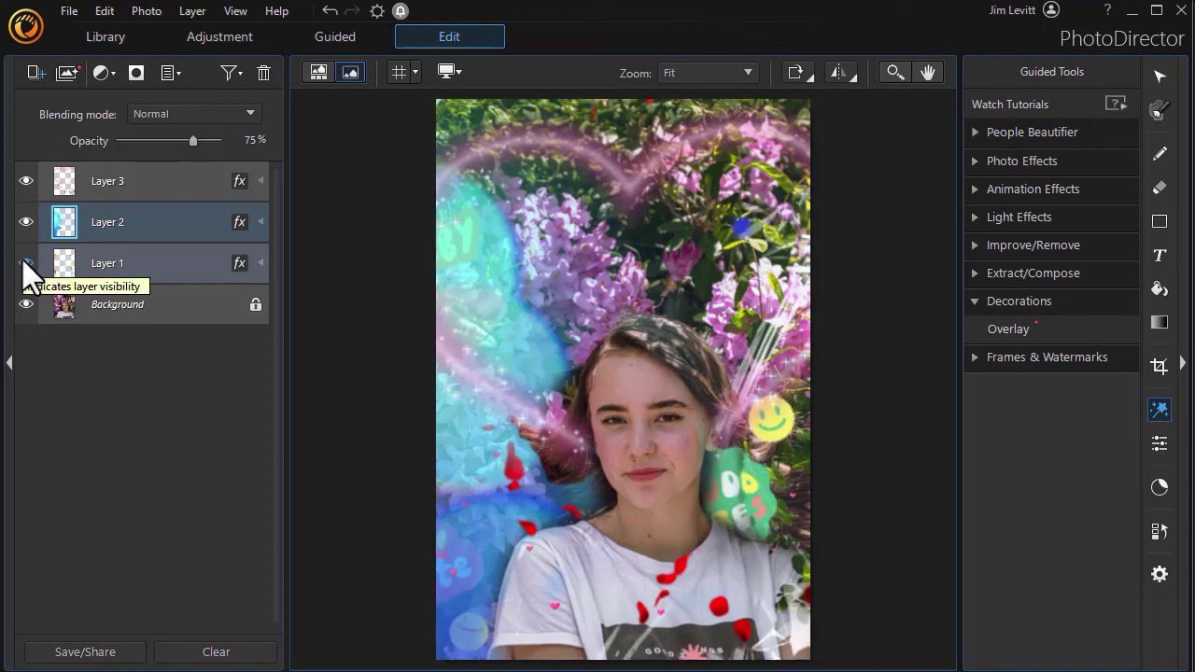